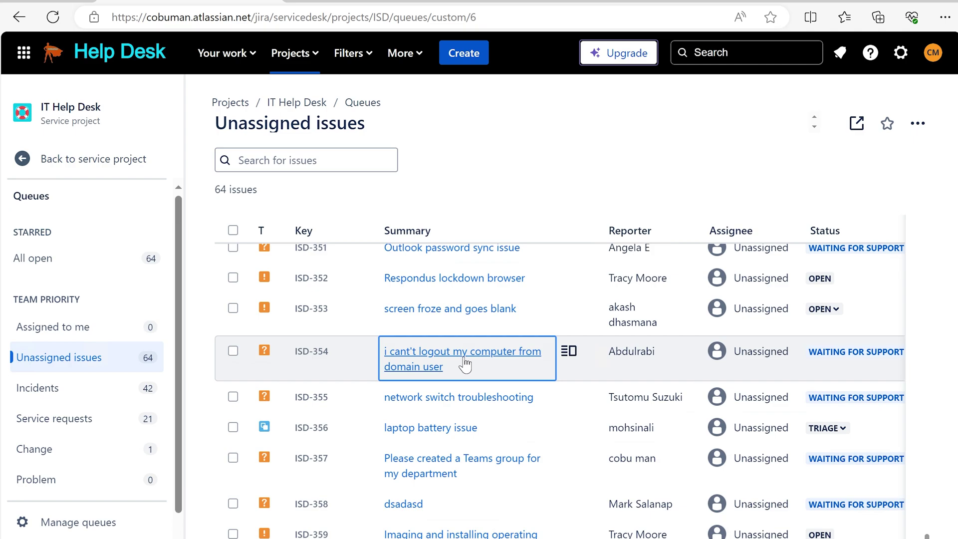
Step: Open ticket ISD-354 and read its title
{"action": "left_click", "coordinate": [440, 358]}
{"action": "left_click_drag", "start_coordinate": [206, 133], "coordinate": [771, 142]}
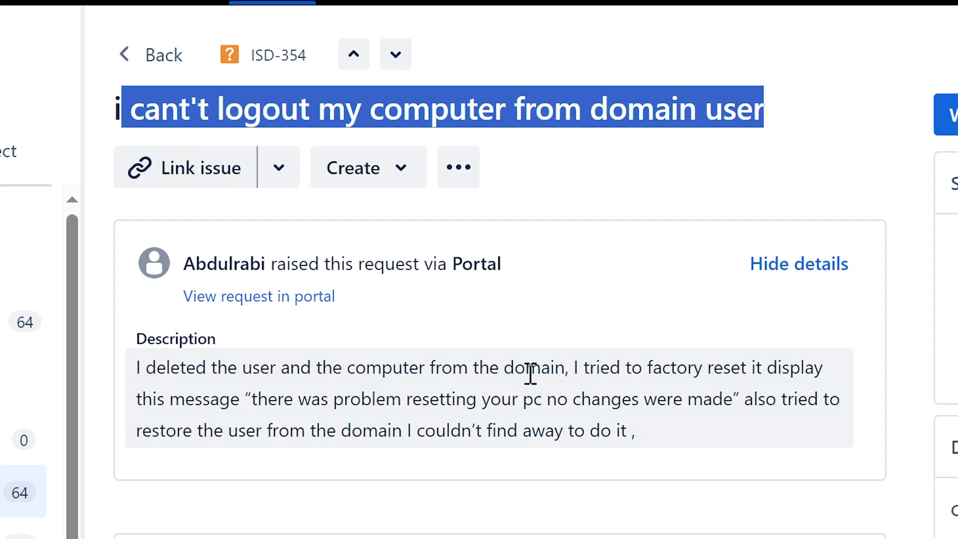
{"action": "left_click", "coordinate": [132, 373]}
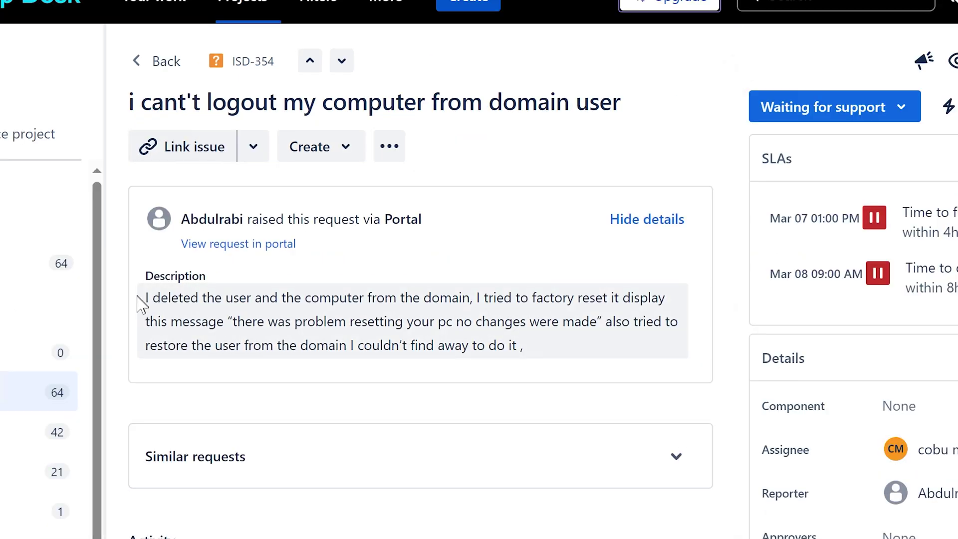
Step: Read the description about the deleted user and the computer removed from the domain
{"action": "left_click_drag", "start_coordinate": [145, 298], "coordinate": [421, 321]}
{"action": "left_click_drag", "start_coordinate": [233, 321], "coordinate": [516, 343]}
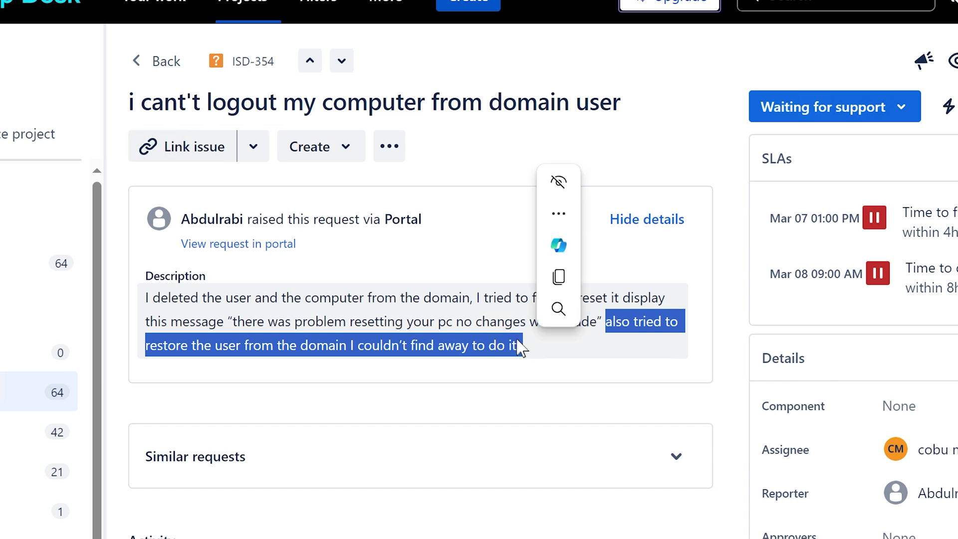
{"action": "left_click", "coordinate": [497, 339]}
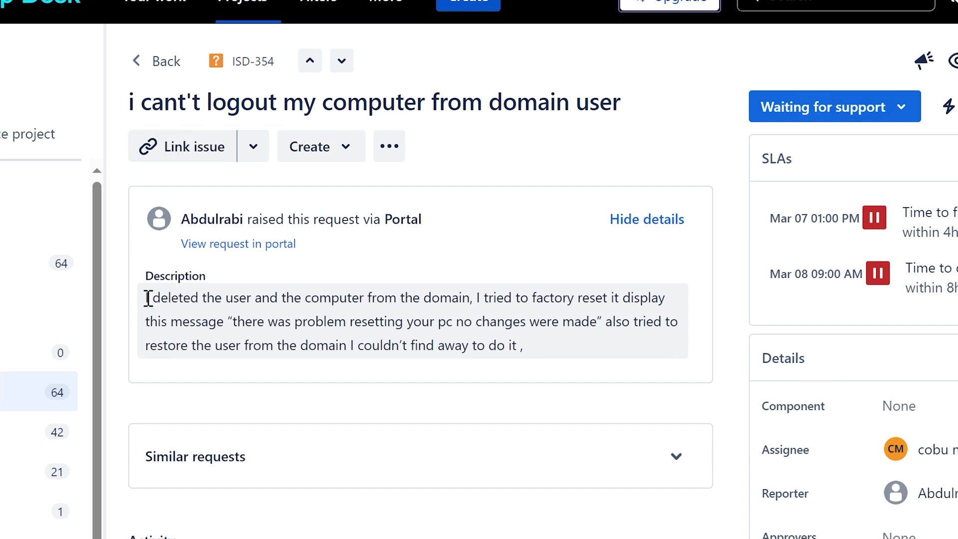
{"action": "mouse_move", "coordinate": [148, 298]}
{"action": "left_mouse_down"}
{"action": "mouse_move", "coordinate": [265, 291]}
{"action": "mouse_move", "coordinate": [147, 298]}
{"action": "left_mouse_up"}
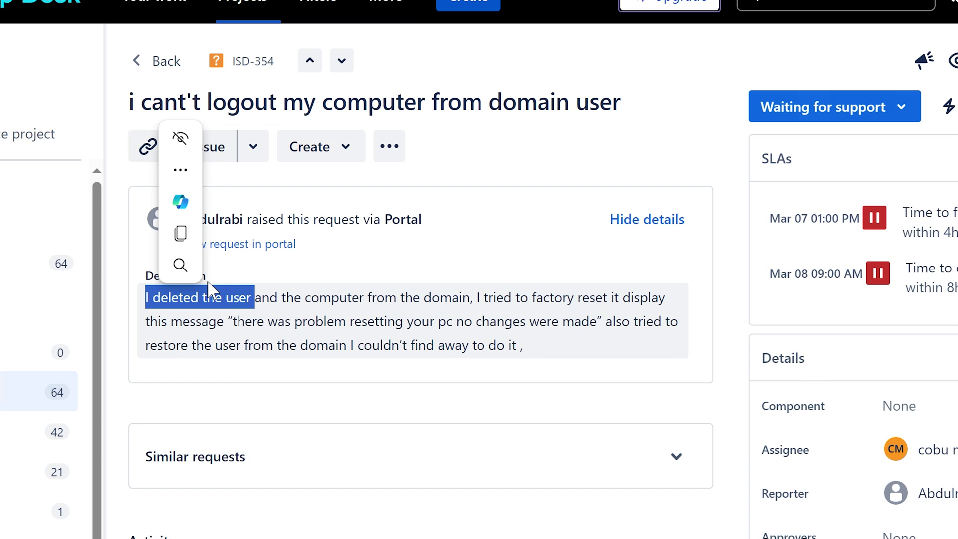
{"action": "left_click", "coordinate": [254, 290]}
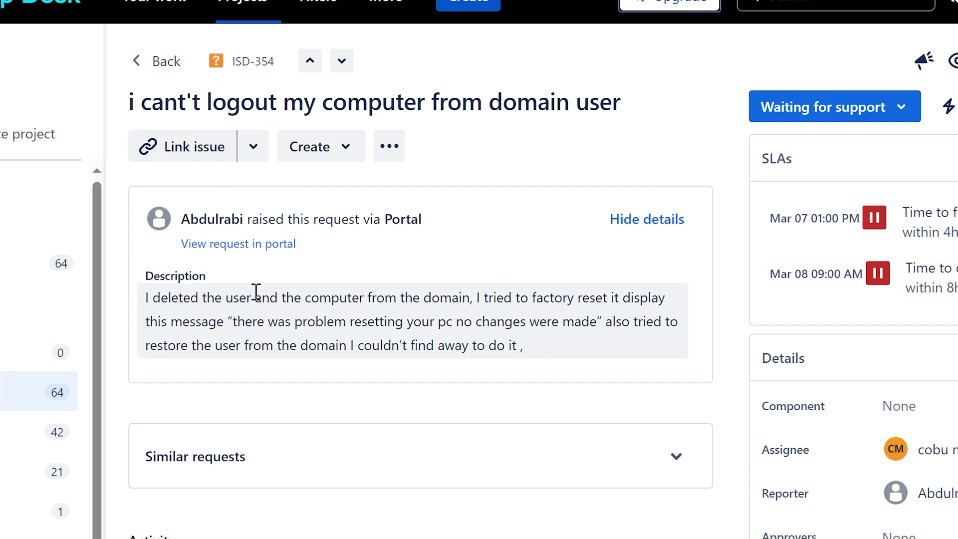
{"action": "left_click_drag", "start_coordinate": [256, 298], "coordinate": [469, 291]}
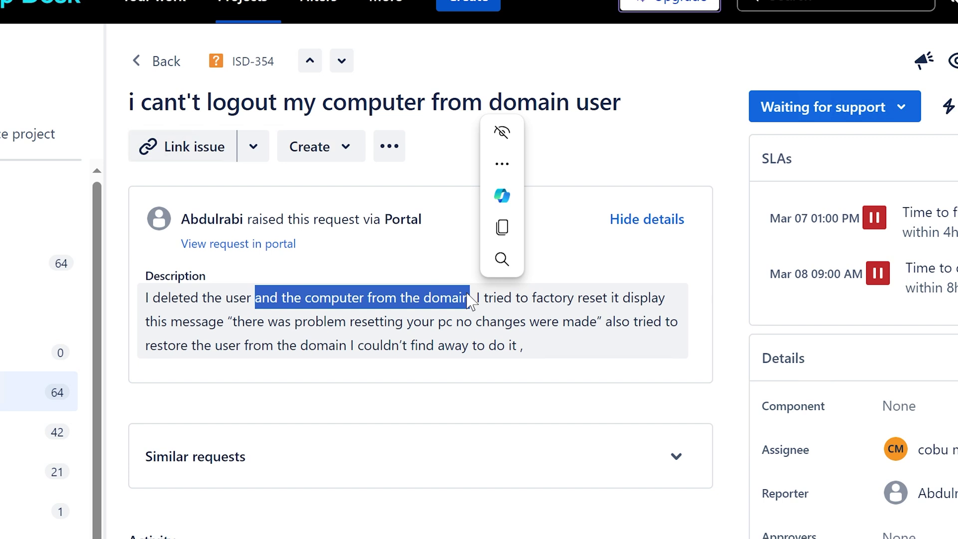
{"action": "left_click_drag", "start_coordinate": [606, 322], "coordinate": [528, 346]}
{"action": "left_click", "coordinate": [496, 325]}
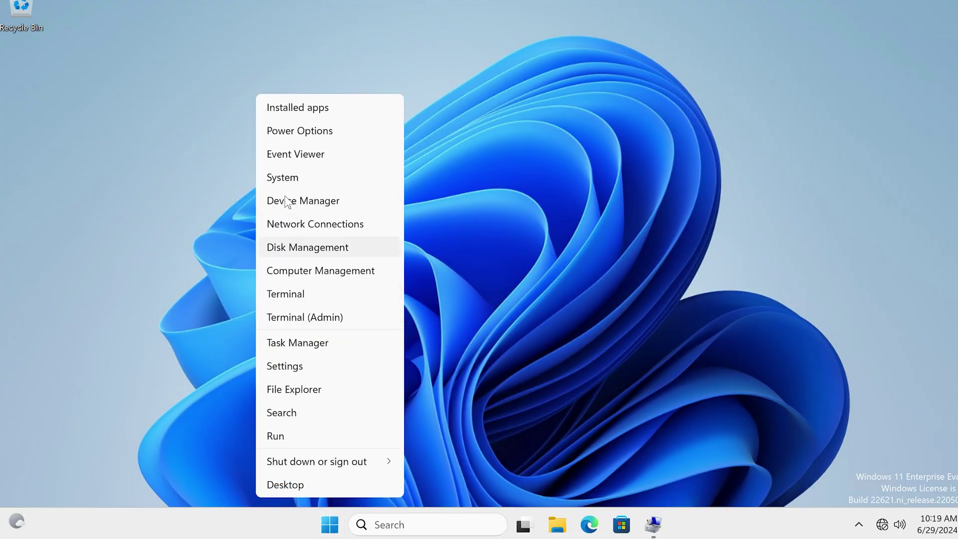
Step: Open the System About page and follow its Domain or workgroup link
{"action": "left_click", "coordinate": [295, 178]}
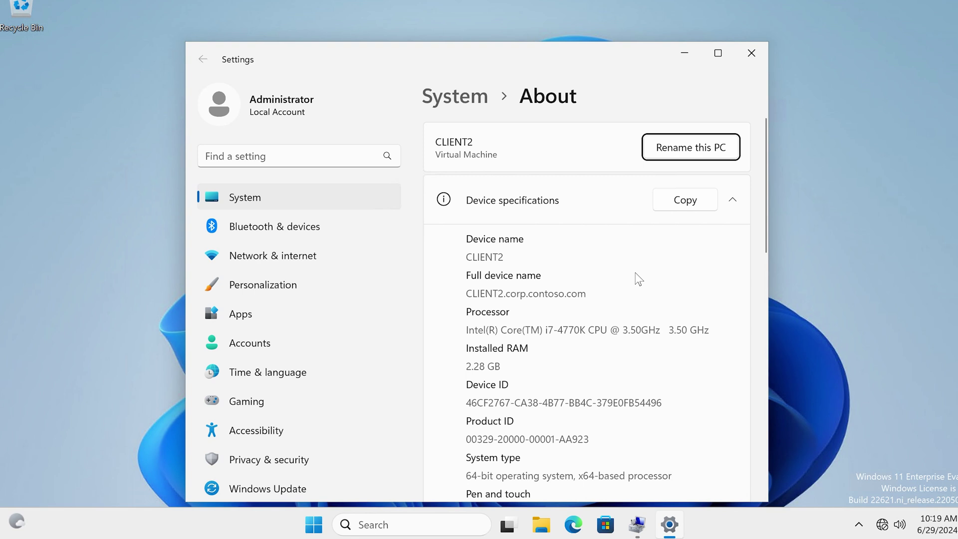
{"action": "scroll", "coordinate": [636, 279], "scroll_direction": "down", "scroll_amount": 5}
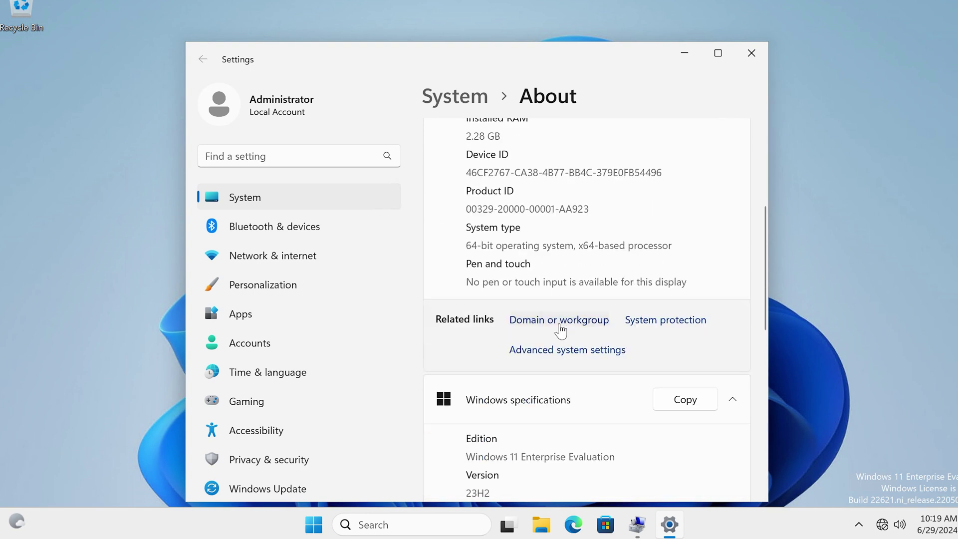
{"action": "scroll", "coordinate": [561, 327], "scroll_direction": "up", "scroll_amount": 3}
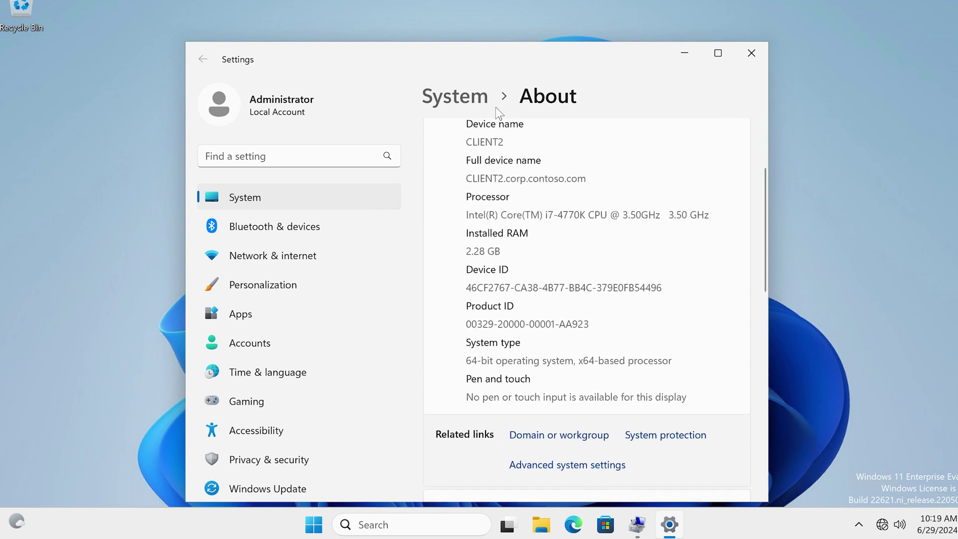
{"action": "scroll", "coordinate": [549, 200], "scroll_direction": "down", "scroll_amount": 1}
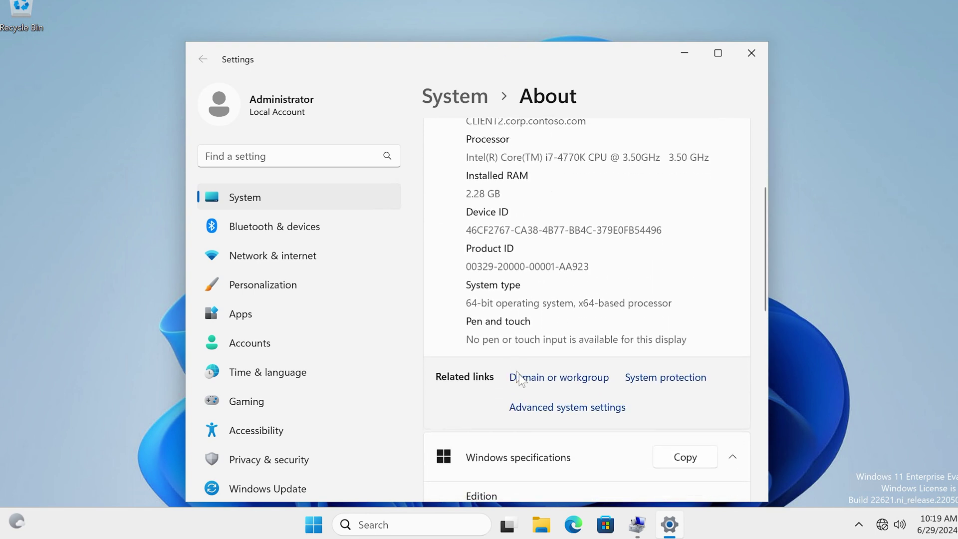
{"action": "left_click", "coordinate": [544, 378]}
Step: Close Settings and open the Computer Name/Domain Changes dialog from System Properties
{"action": "left_click", "coordinate": [751, 53]}
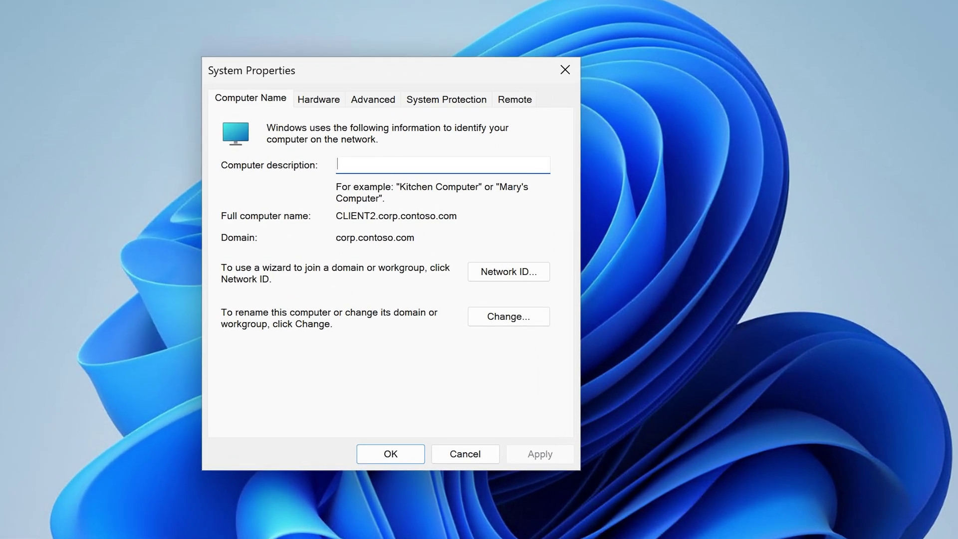
{"action": "left_click_drag", "start_coordinate": [396, 73], "coordinate": [407, 84]}
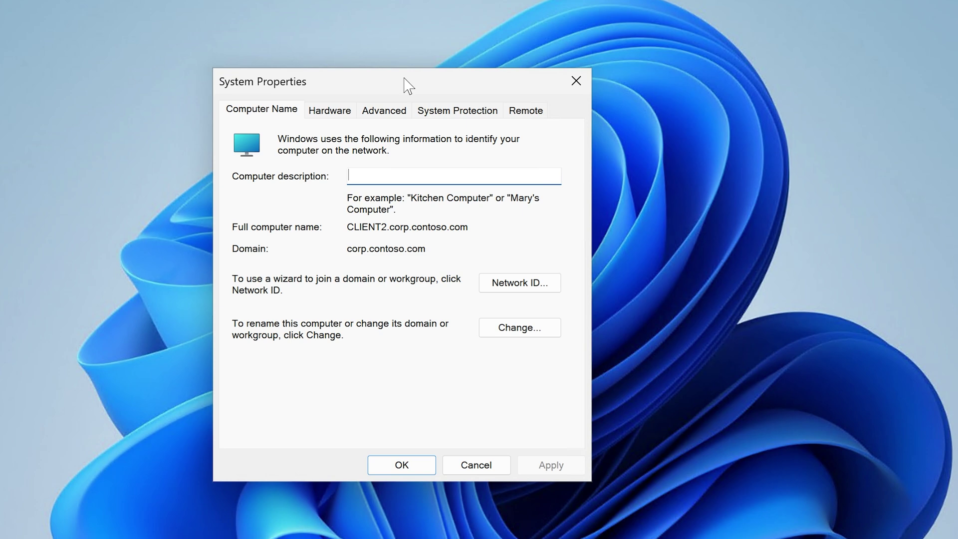
{"action": "left_click", "coordinate": [522, 330]}
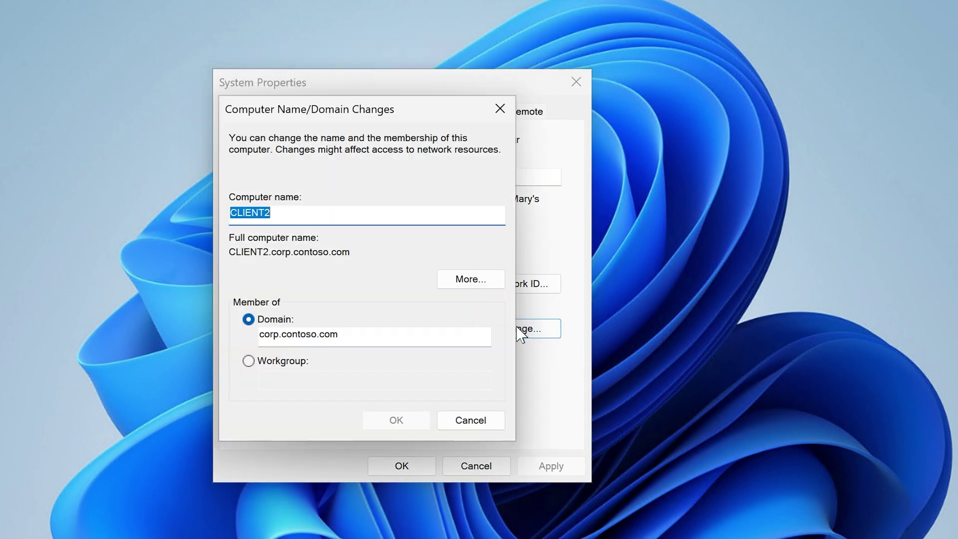
{"action": "left_click", "coordinate": [463, 420]}
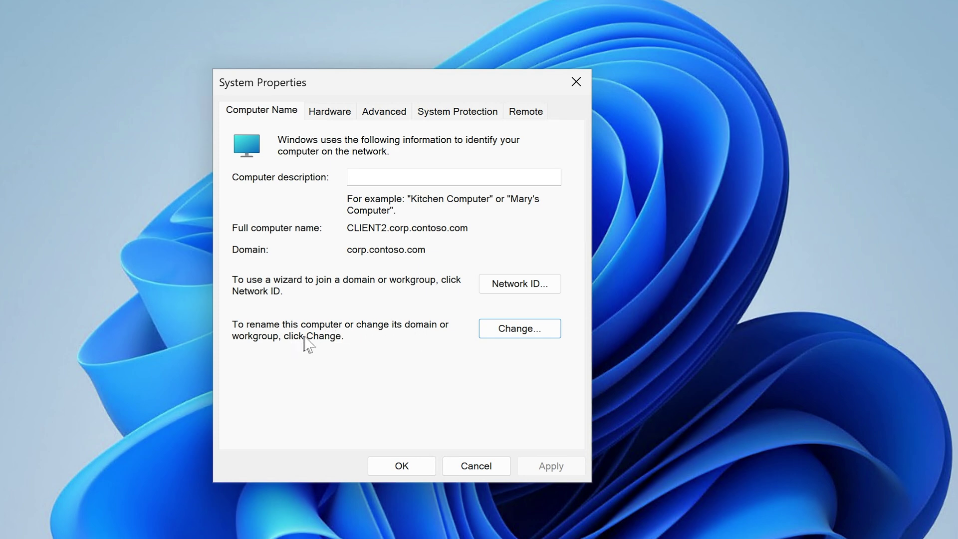
{"action": "left_click", "coordinate": [505, 334]}
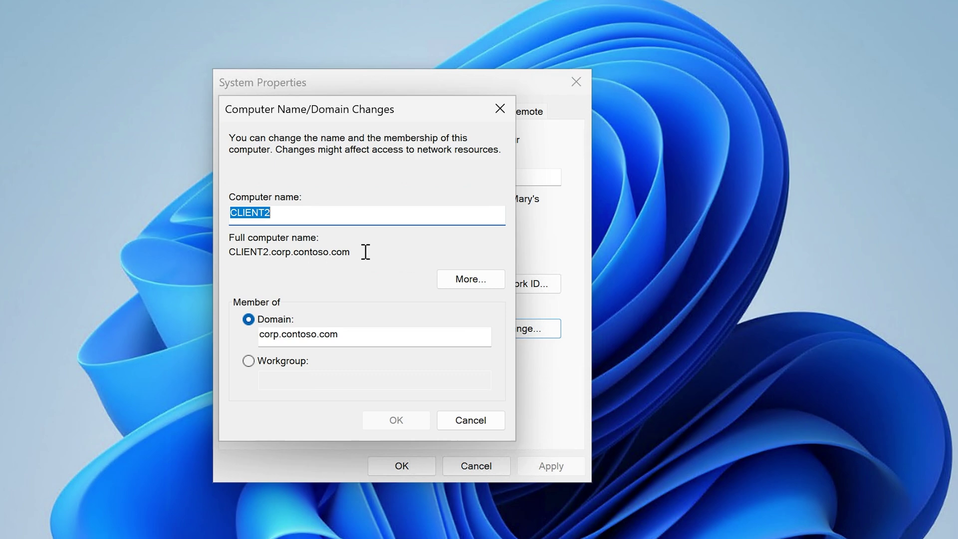
Step: Switch CLIENT2's membership from the domain to workgroup WORKGROUP and accept the warning
{"action": "left_click", "coordinate": [265, 364]}
{"action": "left_click", "coordinate": [337, 378]}
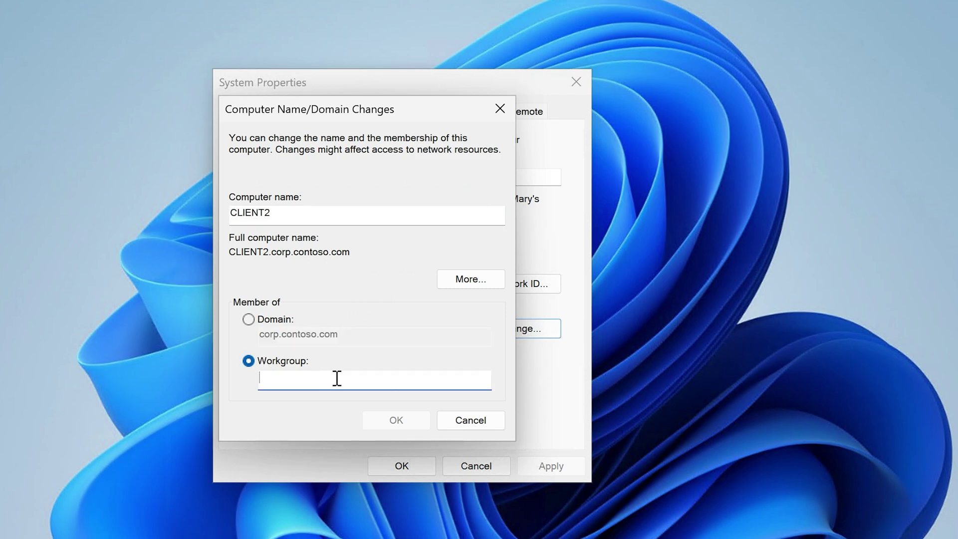
{"action": "type", "text": "WORKGROUP"}
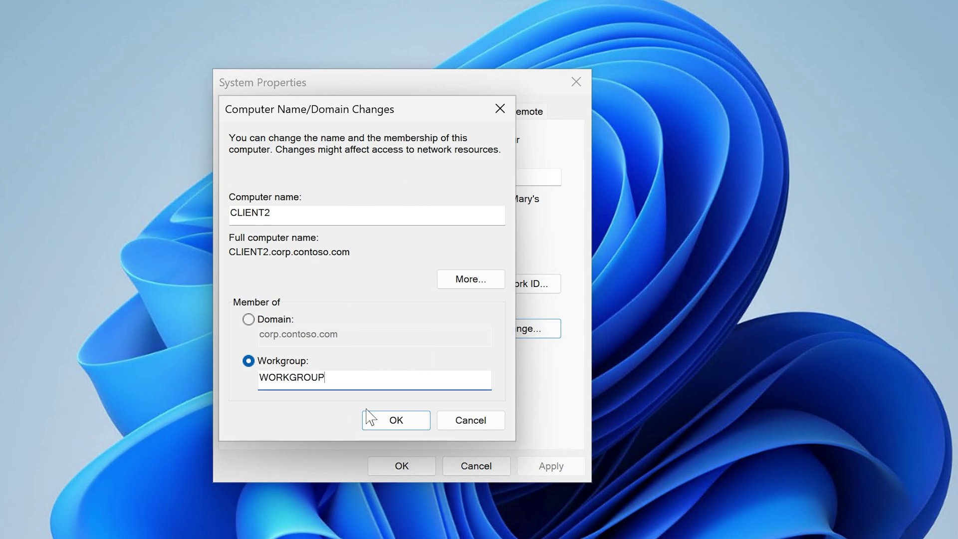
{"action": "left_click", "coordinate": [393, 420]}
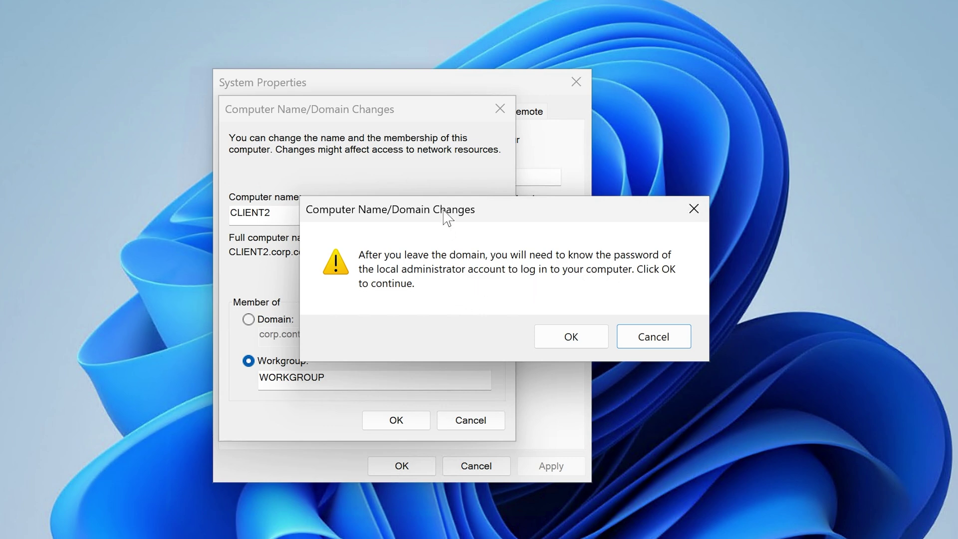
{"action": "left_click", "coordinate": [581, 330]}
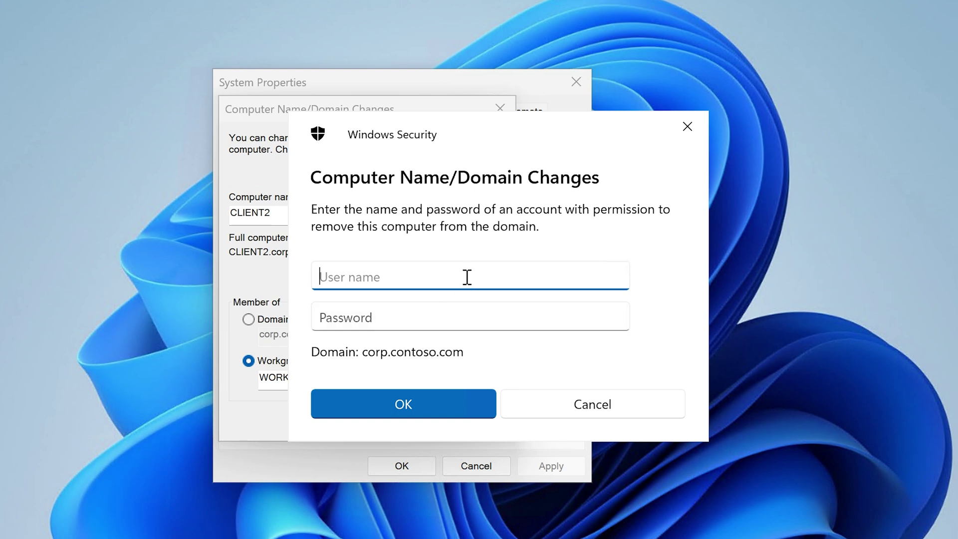
Step: Enter the domain account user name and password to remove CLIENT2 from the domain
{"action": "type", "text": "Labadmin"}
{"action": "key", "text": "Tab"}
{"action": "type", "text": "P"}
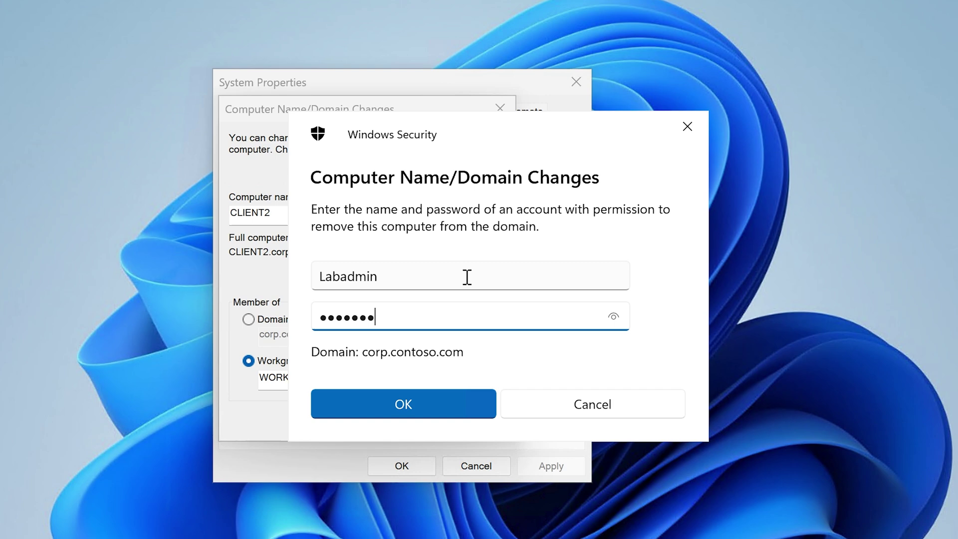
{"action": "key", "text": "Return"}
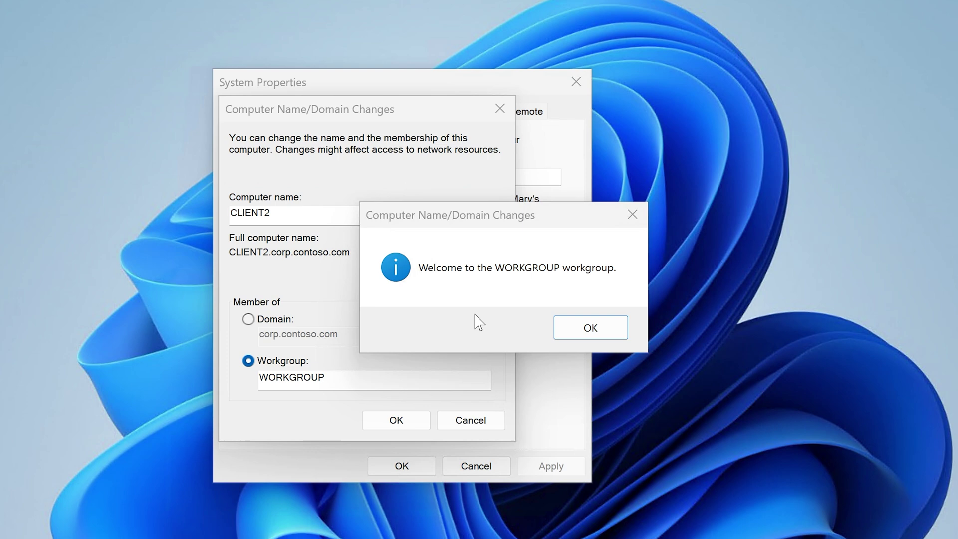
Step: Acknowledge the WORKGROUP welcome, close System Properties, and postpone the restart
{"action": "left_click", "coordinate": [588, 329]}
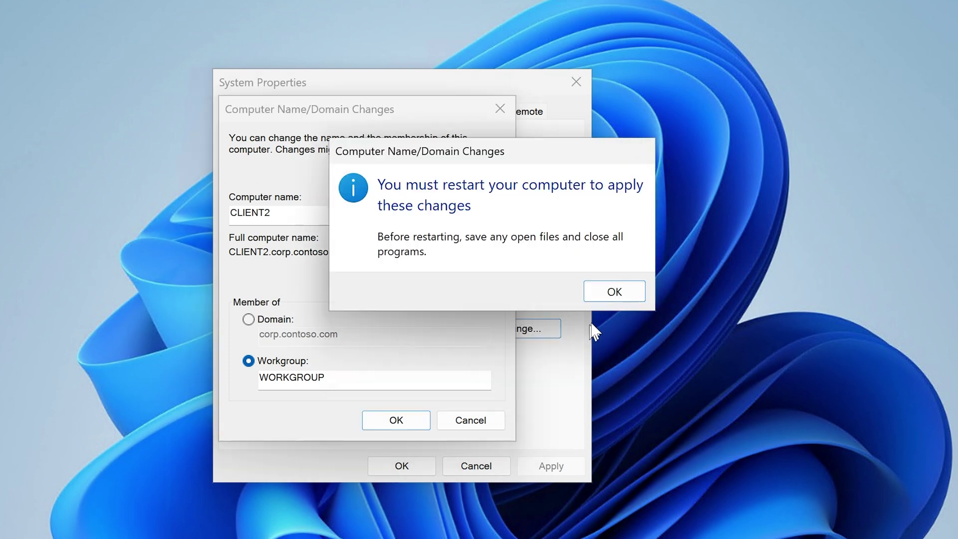
{"action": "left_click", "coordinate": [620, 292]}
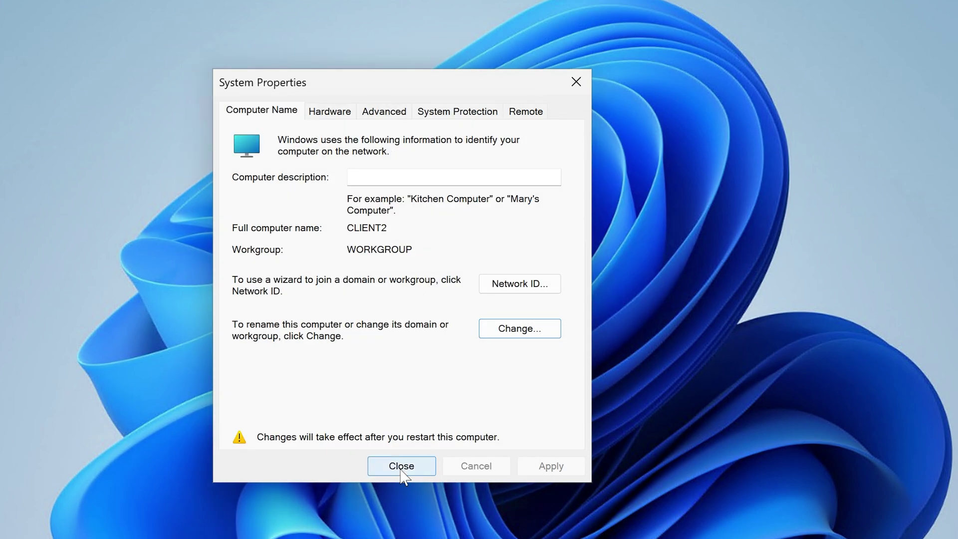
{"action": "left_click", "coordinate": [403, 466]}
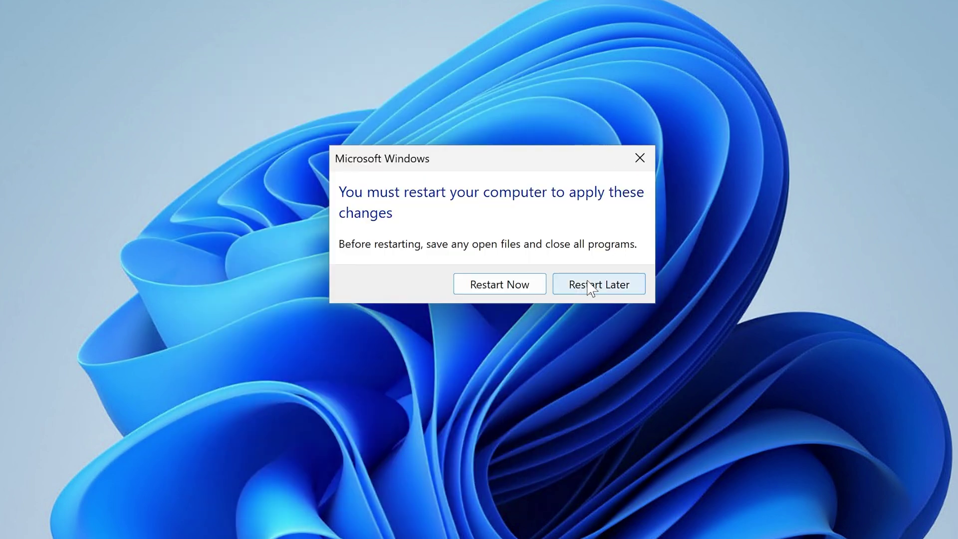
{"action": "left_click", "coordinate": [604, 289]}
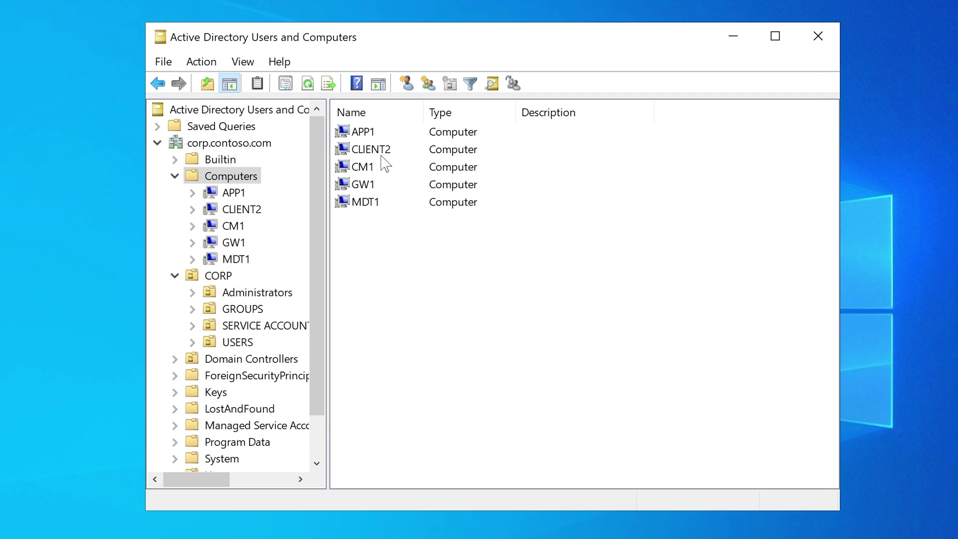
Step: Delete the CLIENT2 computer account, confirm both prompts, and refresh the Computers container
{"action": "left_click", "coordinate": [375, 150]}
{"action": "right_click", "coordinate": [375, 150]}
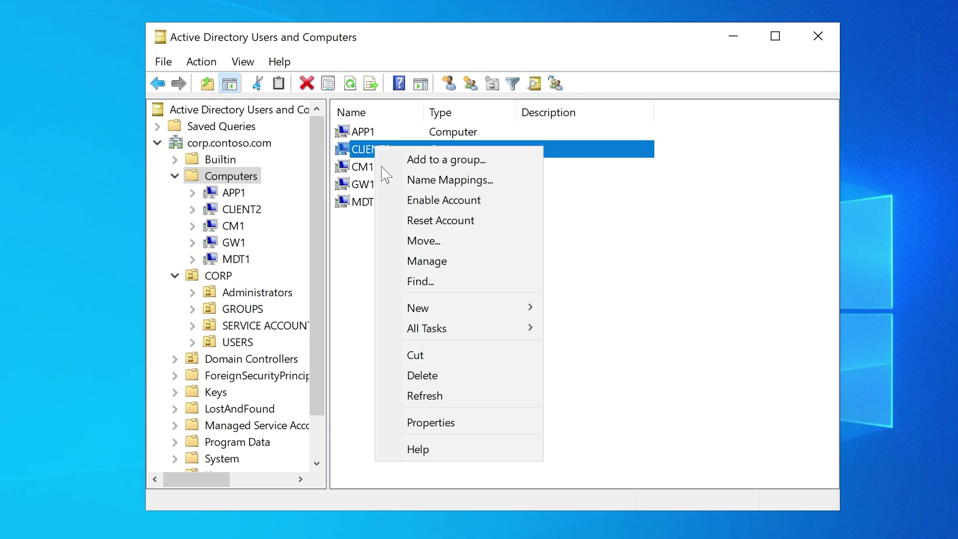
{"action": "left_click", "coordinate": [452, 375]}
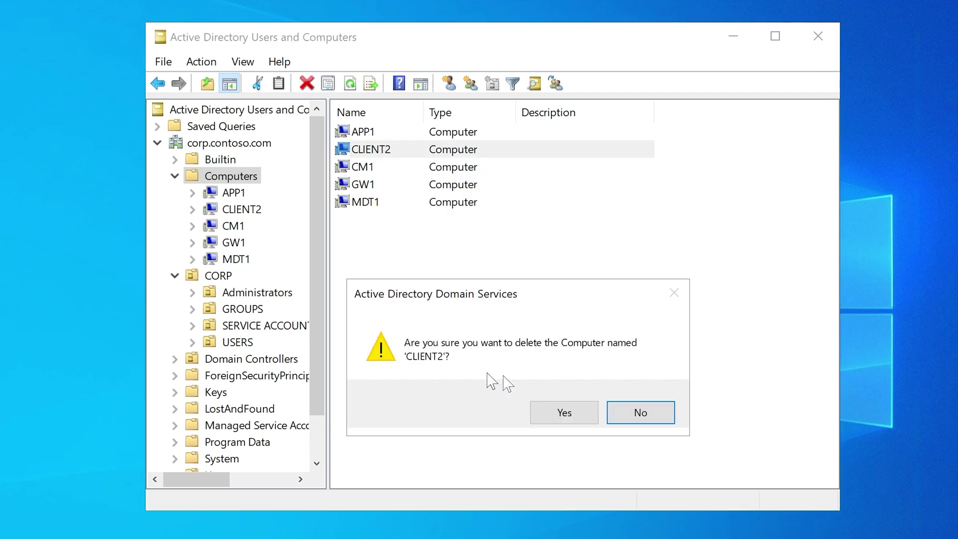
{"action": "left_click", "coordinate": [564, 412]}
{"action": "left_click", "coordinate": [570, 364]}
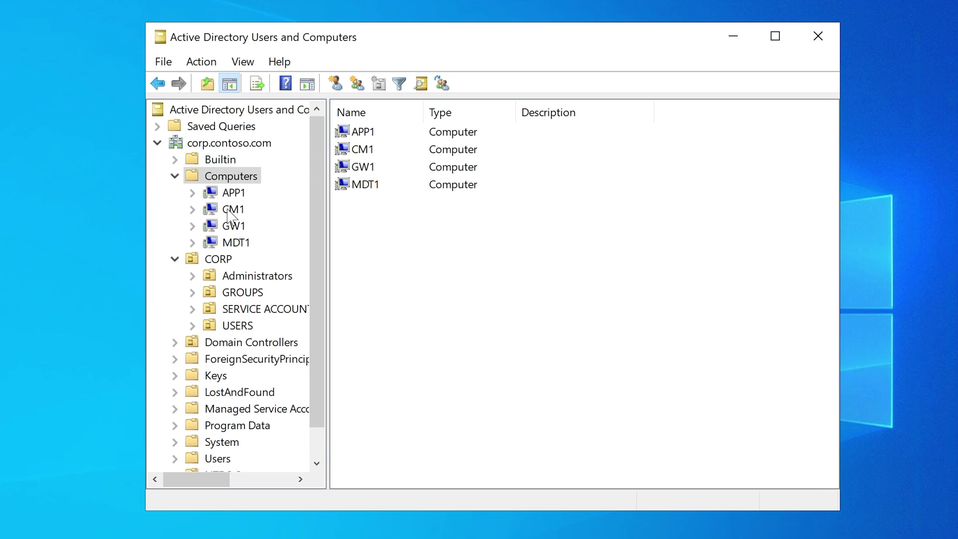
{"action": "right_click", "coordinate": [233, 177]}
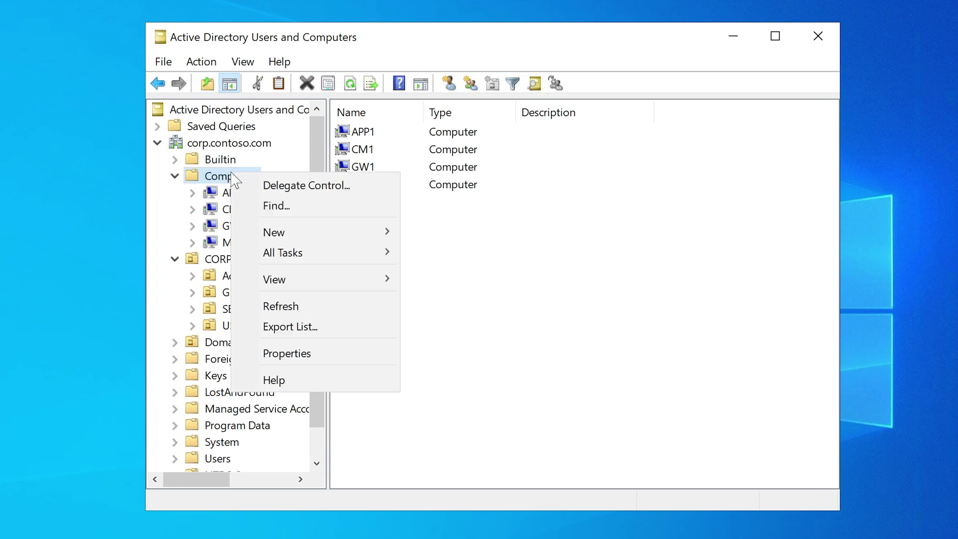
{"action": "left_click", "coordinate": [327, 311]}
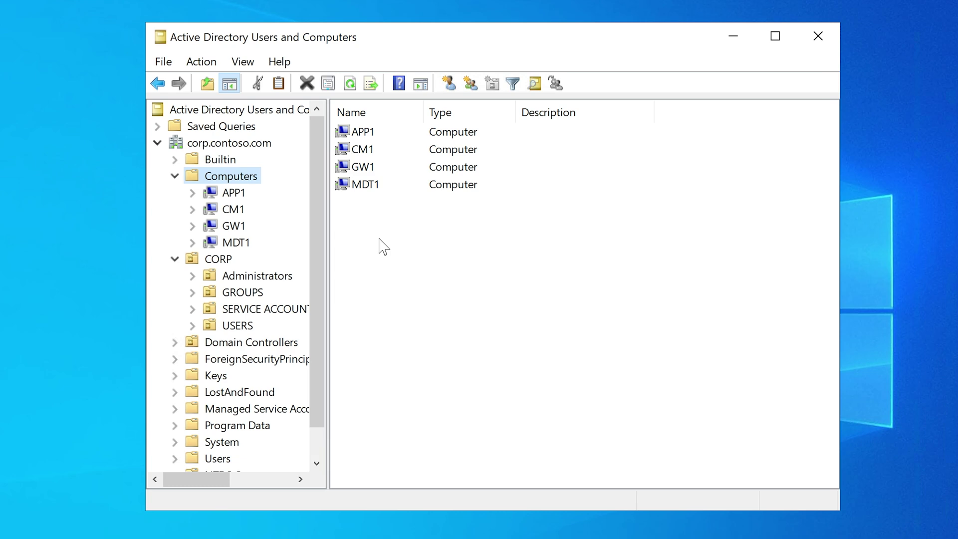
Step: Add a New > Computer account named CLIENT2 to the Computers container
{"action": "right_click", "coordinate": [235, 177]}
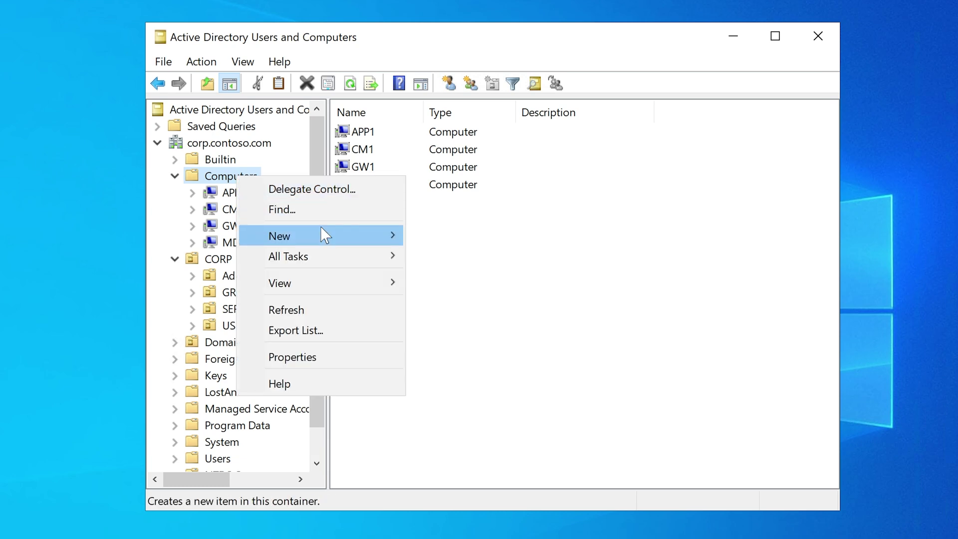
{"action": "mouse_move", "coordinate": [321, 226]}
{"action": "left_click", "coordinate": [457, 237]}
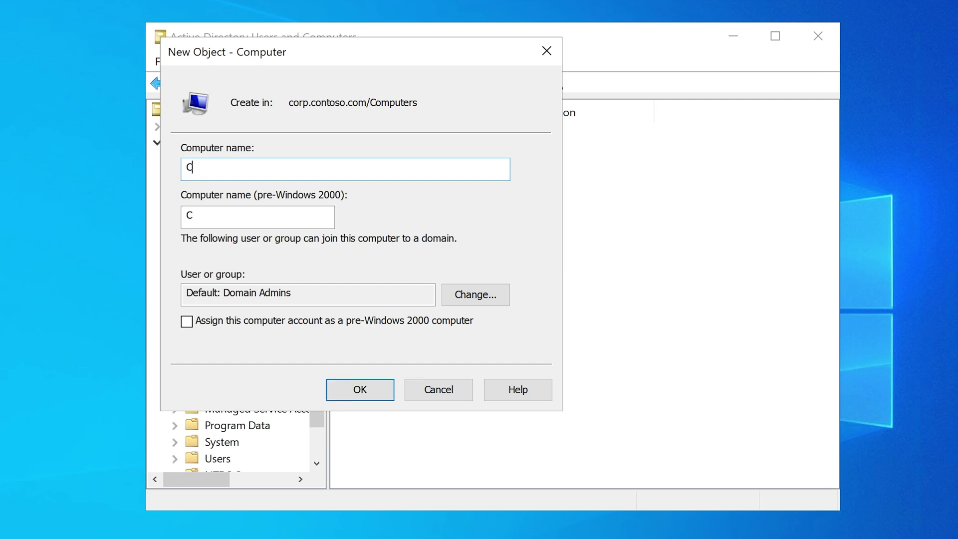
{"action": "key", "text": "BackSpace"}
{"action": "key", "text": "BackSpace"}
{"action": "type", "text": "li"}
{"action": "key", "text": "BackSpace"}
{"action": "key", "text": "BackSpace"}
{"action": "key", "text": "BackSpace"}
{"action": "type", "text": "LI"}
{"action": "type", "text": "LIENT2"}
{"action": "left_click_drag", "start_coordinate": [401, 52], "coordinate": [700, 136]}
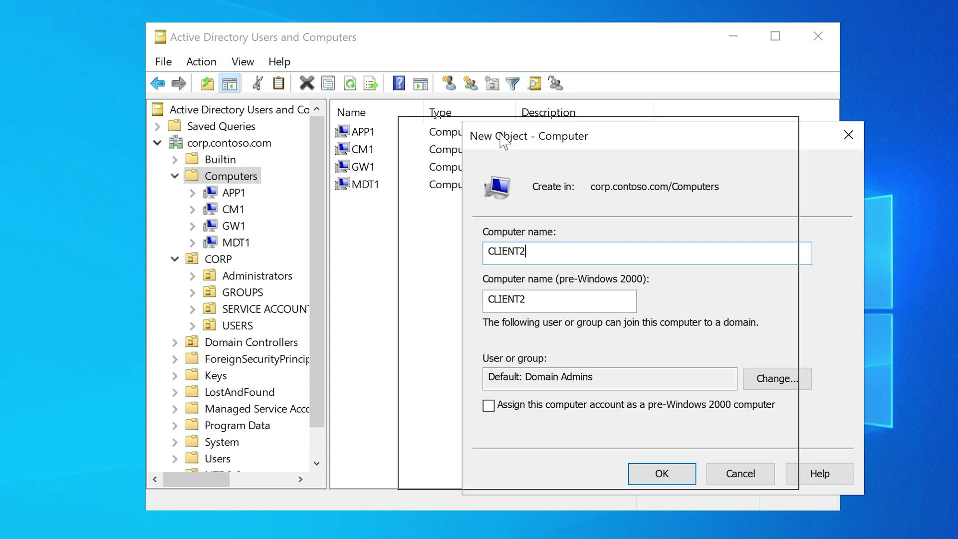
{"action": "left_click_drag", "start_coordinate": [501, 134], "coordinate": [434, 129]}
{"action": "left_click_drag", "start_coordinate": [483, 252], "coordinate": [358, 250]}
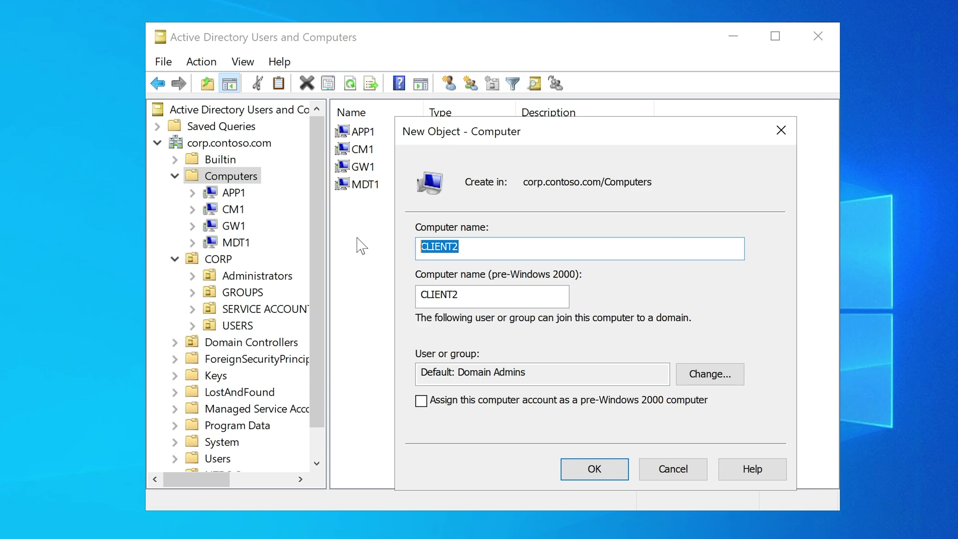
{"action": "left_click", "coordinate": [605, 470]}
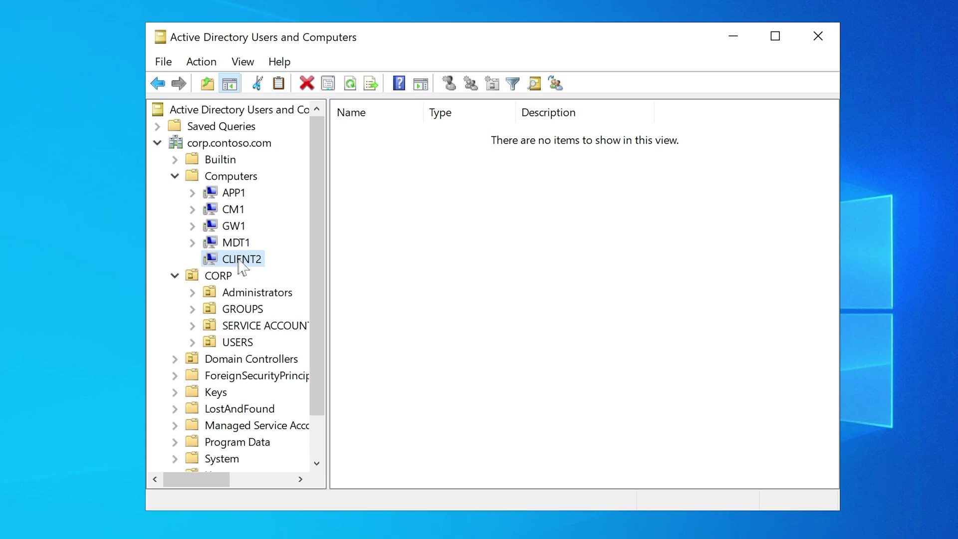
Step: Select the new CLIENT2 account and check its Member Of tab in Properties
{"action": "left_click", "coordinate": [220, 177]}
{"action": "left_click", "coordinate": [361, 205]}
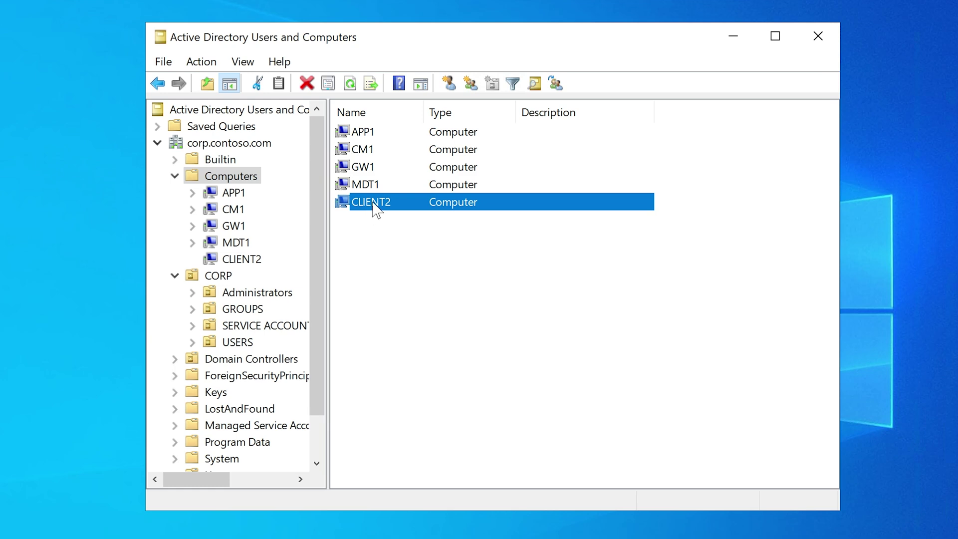
{"action": "right_click", "coordinate": [377, 209]}
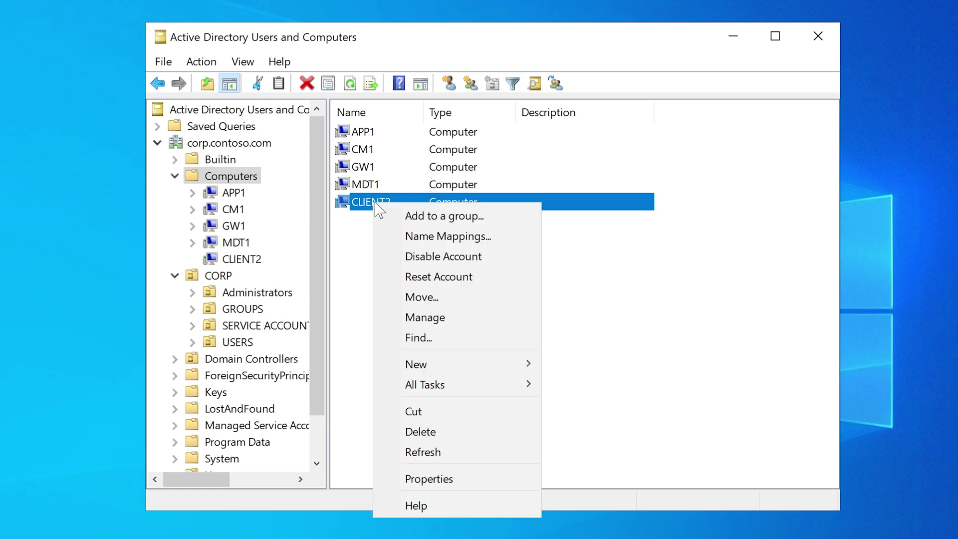
{"action": "left_click", "coordinate": [429, 479]}
{"action": "left_click", "coordinate": [325, 127]}
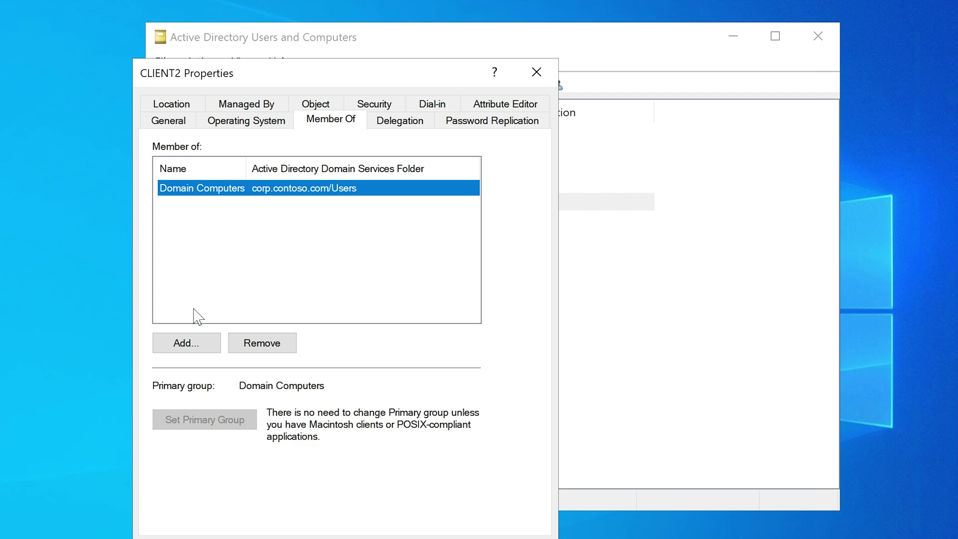
{"action": "key", "text": "Escape"}
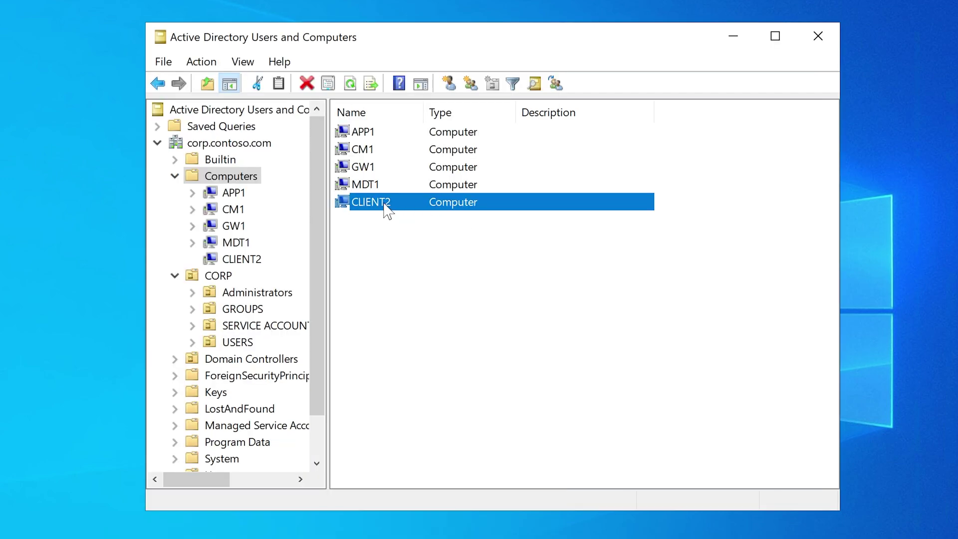
Step: Reopen CLIENT2's Properties, review Member Of, and cancel adding it to a group
{"action": "right_click", "coordinate": [385, 210]}
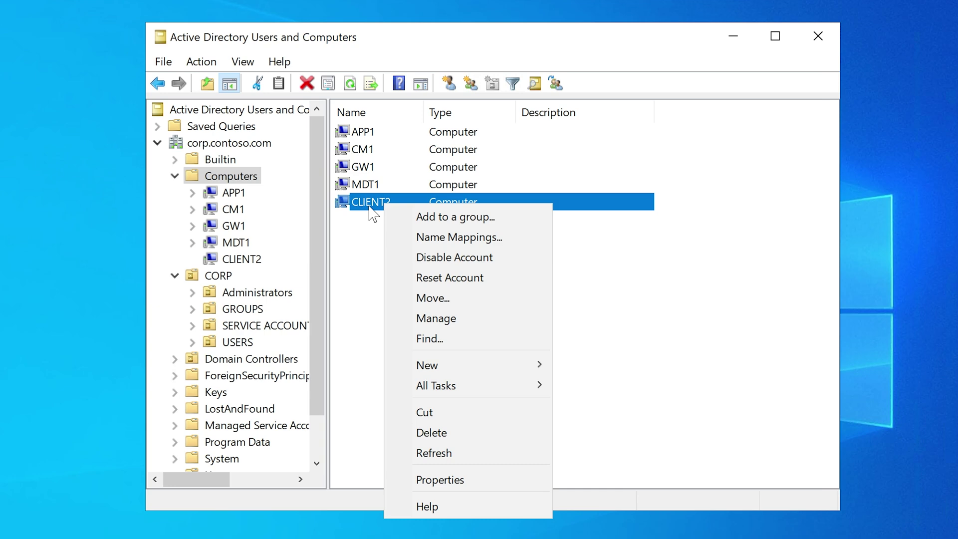
{"action": "left_click", "coordinate": [369, 245]}
{"action": "left_click", "coordinate": [384, 205]}
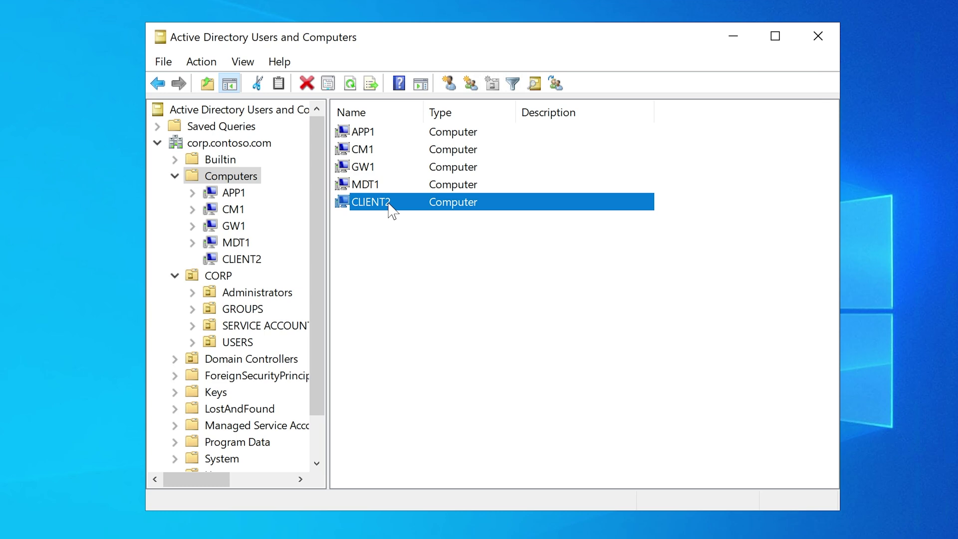
{"action": "right_click", "coordinate": [388, 204]}
{"action": "left_click", "coordinate": [458, 480]}
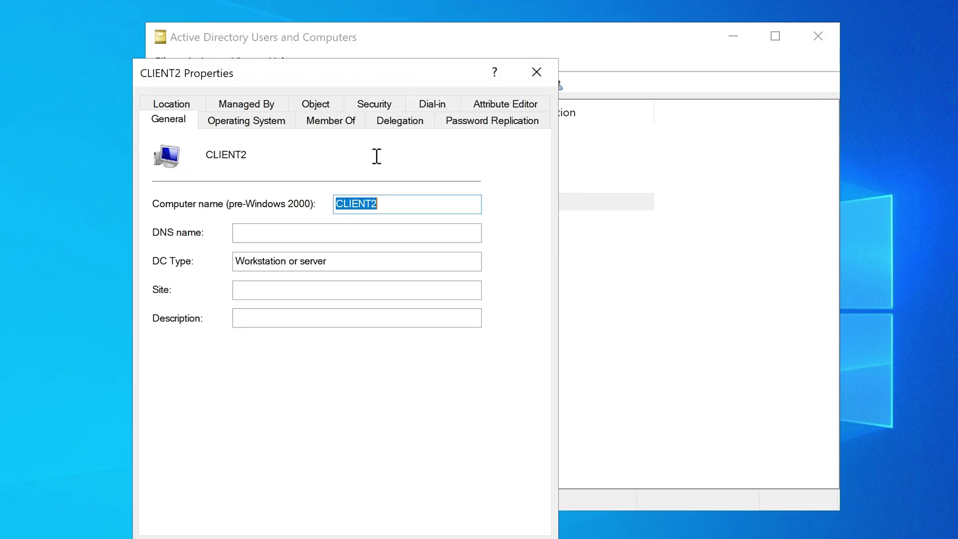
{"action": "left_click", "coordinate": [334, 123]}
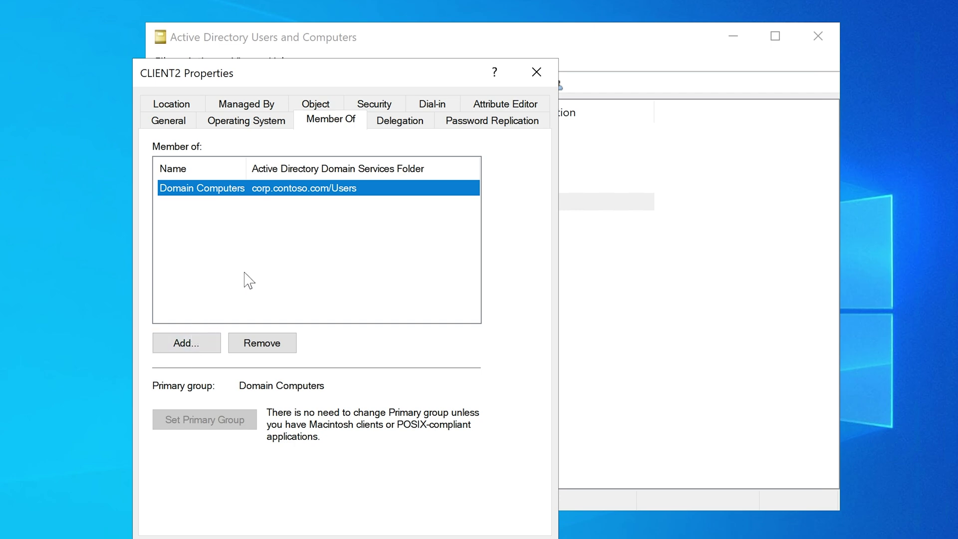
{"action": "left_click", "coordinate": [202, 342]}
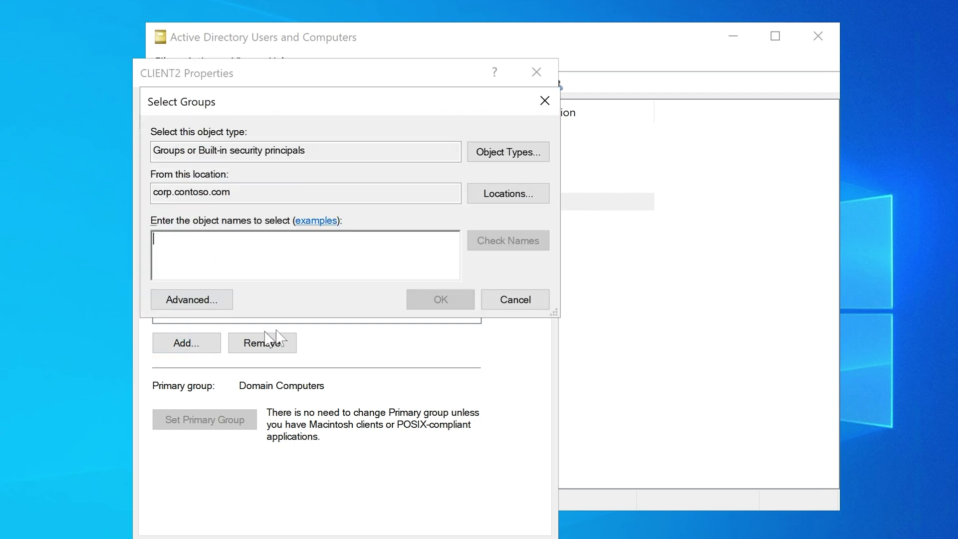
{"action": "left_click", "coordinate": [514, 299]}
{"action": "key", "text": "Escape"}
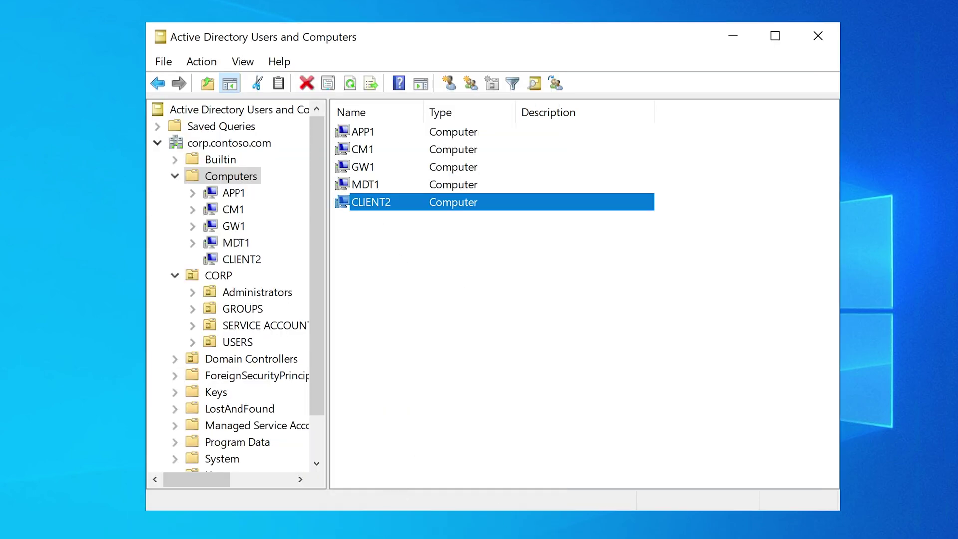
Step: Delete the CLIENT2 computer account and confirm the deletion
{"action": "right_click", "coordinate": [382, 212]}
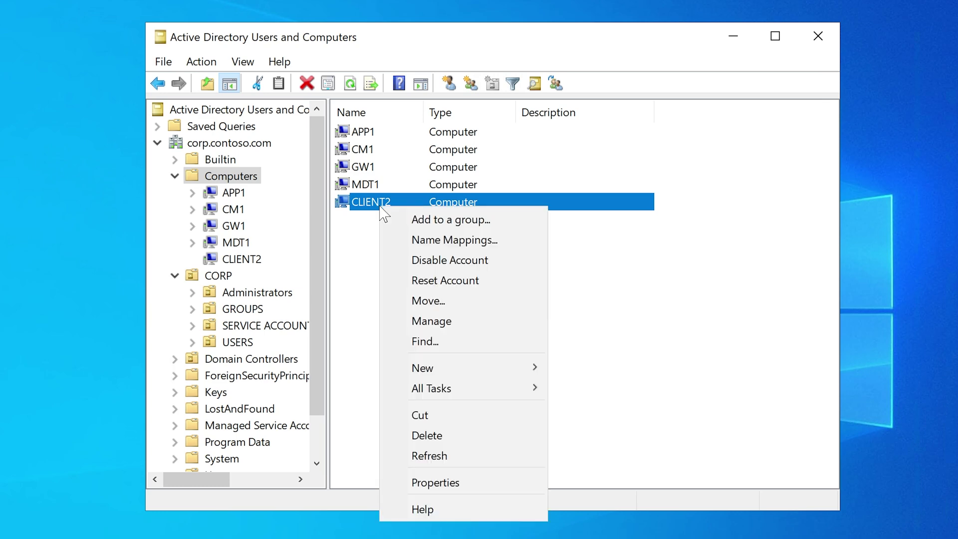
{"action": "left_click", "coordinate": [451, 436]}
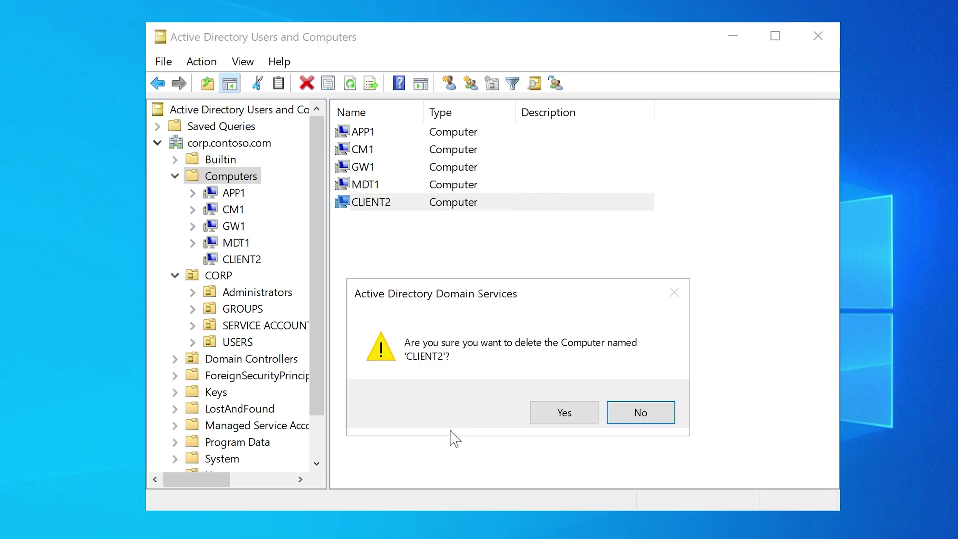
{"action": "left_click", "coordinate": [574, 418]}
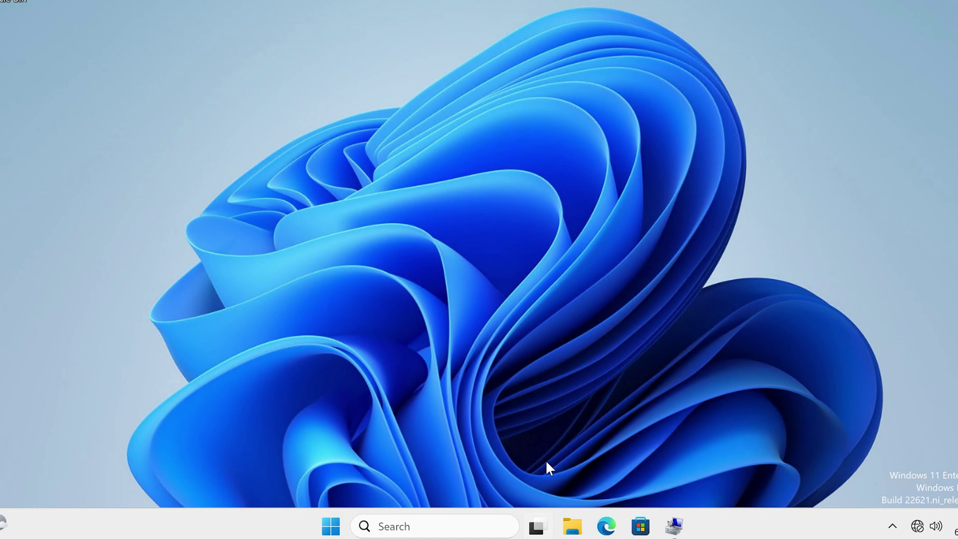
Step: Open the computer name and domain change dialog via System settings and System Properties
{"action": "left_click", "coordinate": [676, 527]}
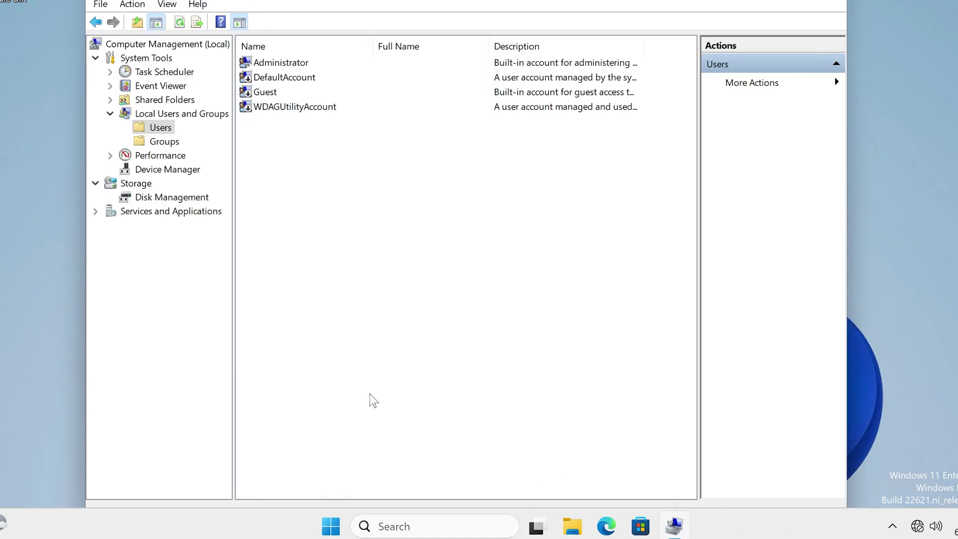
{"action": "key", "text": "alt+F4"}
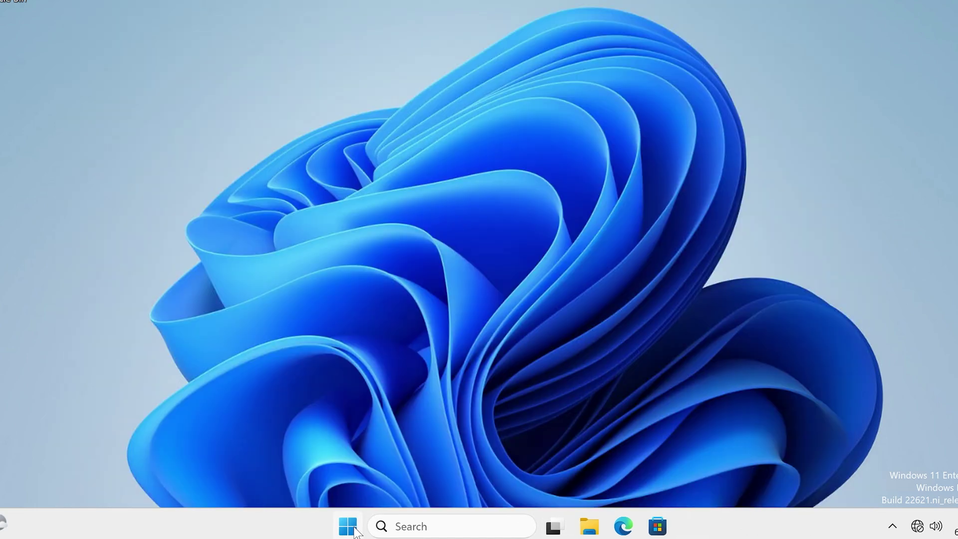
{"action": "right_click", "coordinate": [348, 526]}
{"action": "left_click", "coordinate": [299, 157]}
{"action": "scroll", "coordinate": [606, 302], "scroll_direction": "down", "scroll_amount": 5}
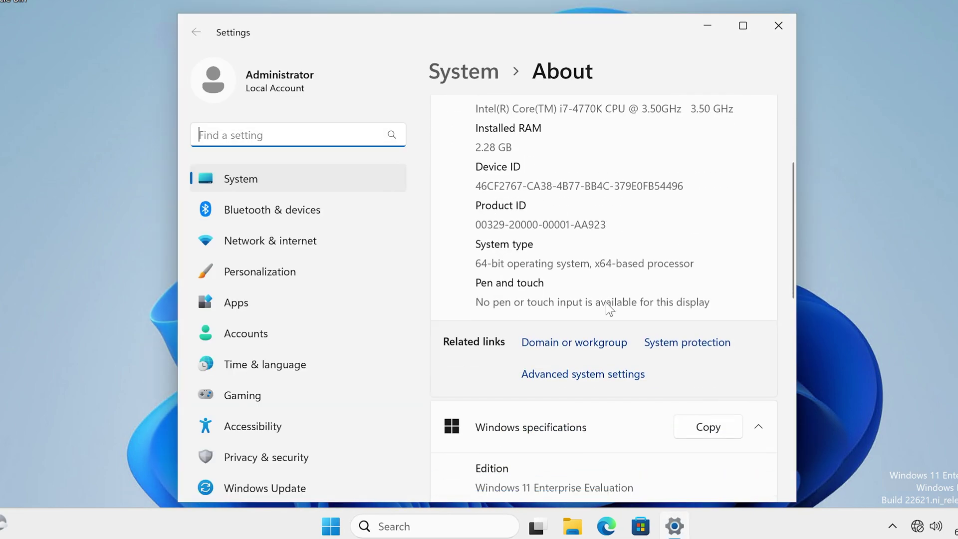
{"action": "left_click", "coordinate": [572, 332]}
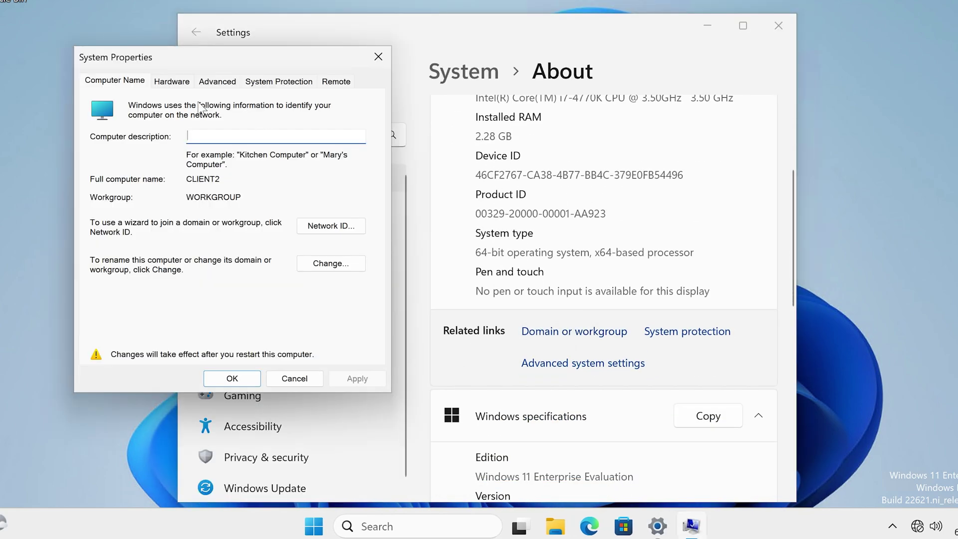
{"action": "left_click", "coordinate": [332, 264]}
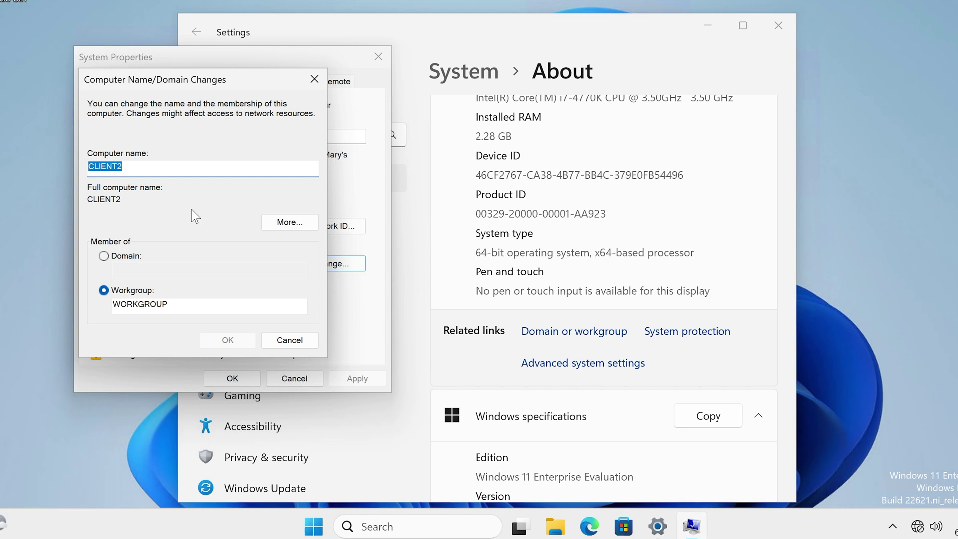
Step: Select Domain membership, enter corp.contoso.com, and submit the change
{"action": "left_click", "coordinate": [120, 258]}
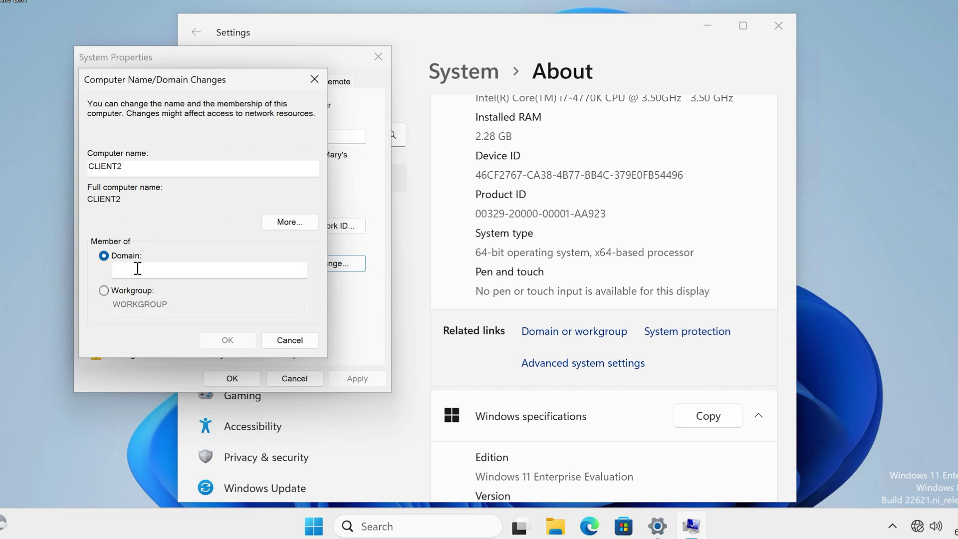
{"action": "left_click", "coordinate": [137, 269]}
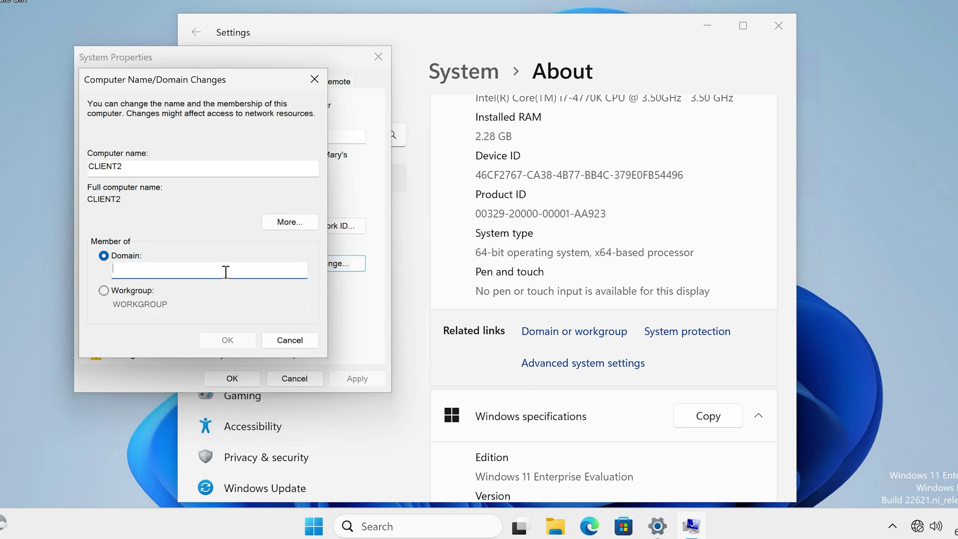
{"action": "type", "text": "corp.contoso.com"}
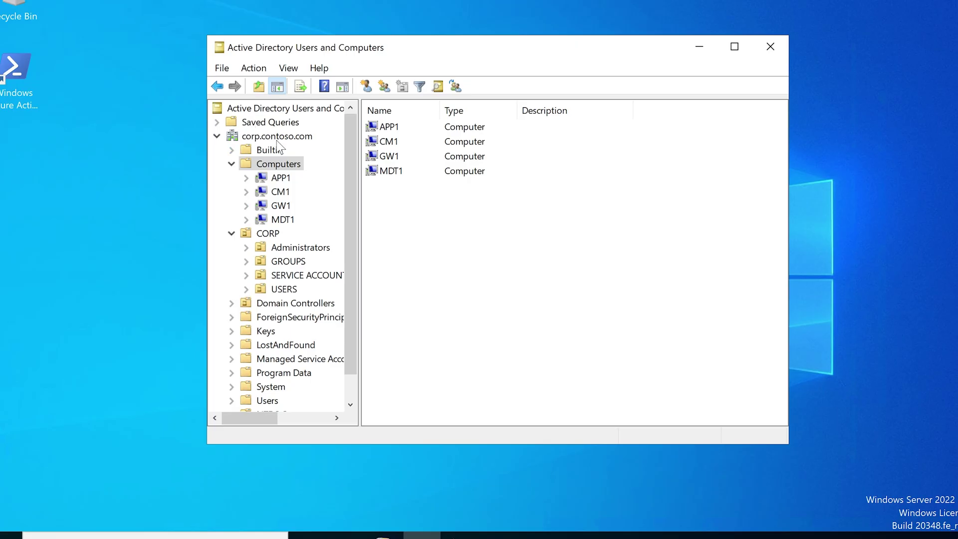
{"action": "left_click", "coordinate": [272, 137]}
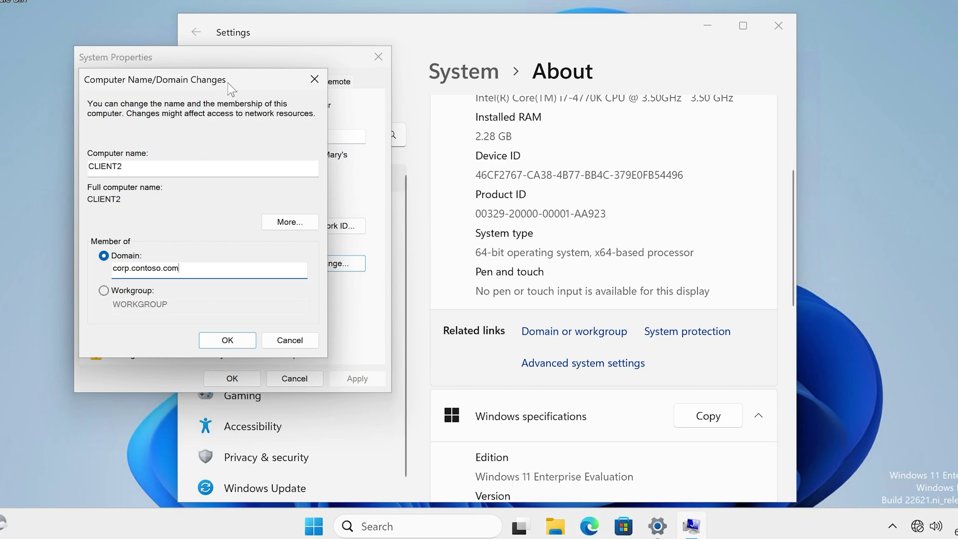
{"action": "left_click_drag", "start_coordinate": [230, 86], "coordinate": [416, 93]}
{"action": "left_click", "coordinate": [408, 348]}
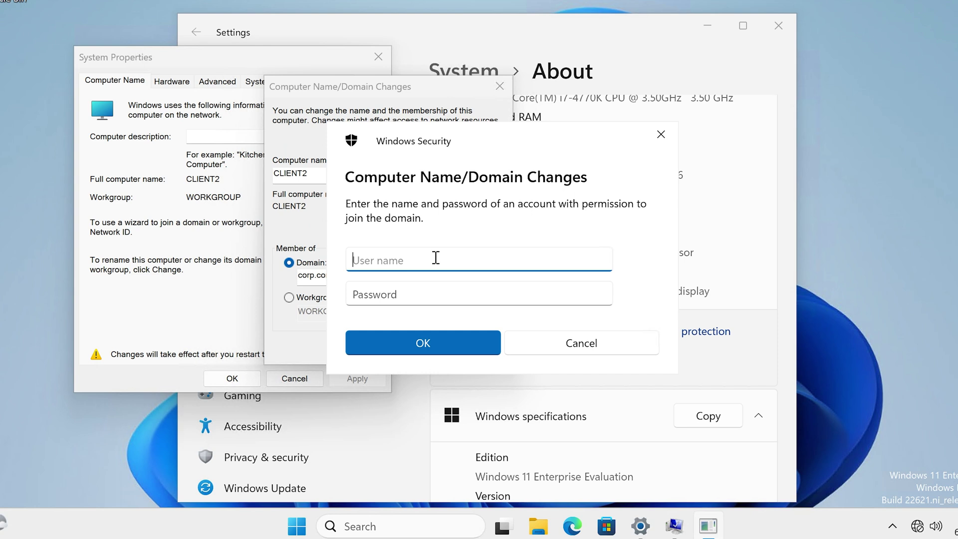
Step: Authenticate the domain join with the domain admin user name and password
{"action": "type", "text": "Labadmin"}
{"action": "key", "text": "Tab"}
{"action": "type", "text": "••"}
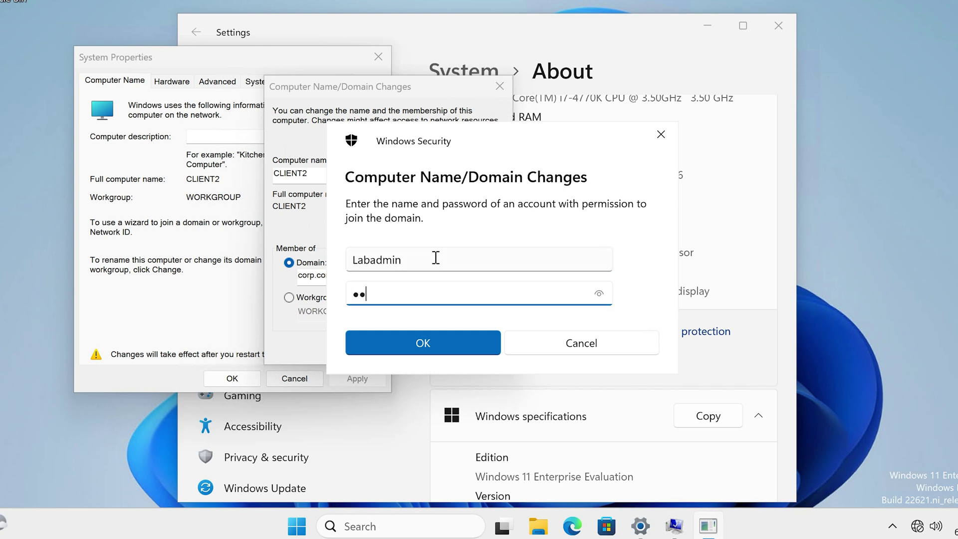
{"action": "type", "text": "••••••"}
{"action": "left_click", "coordinate": [459, 345]}
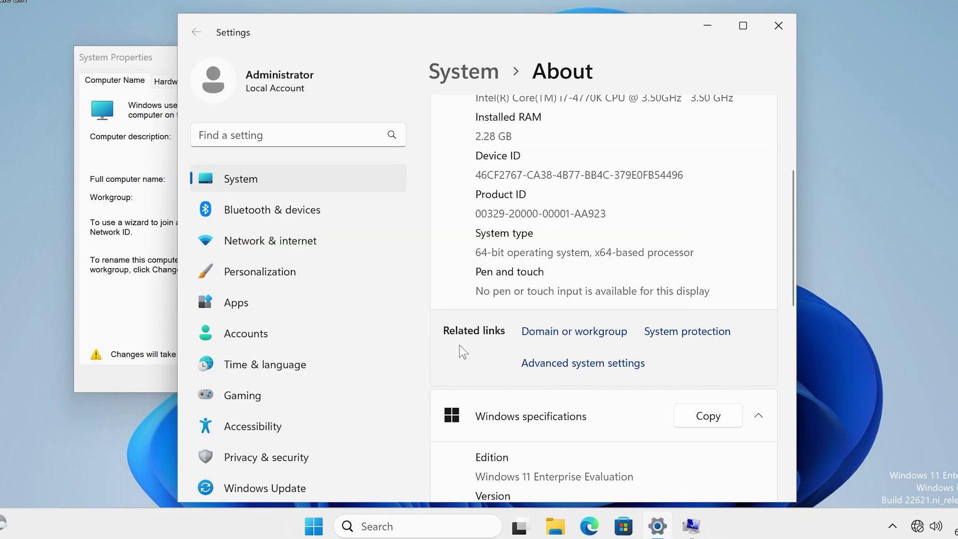
Step: Acknowledge the domain welcome and restart notices, close System Properties, and restart now
{"action": "left_click", "coordinate": [778, 25]}
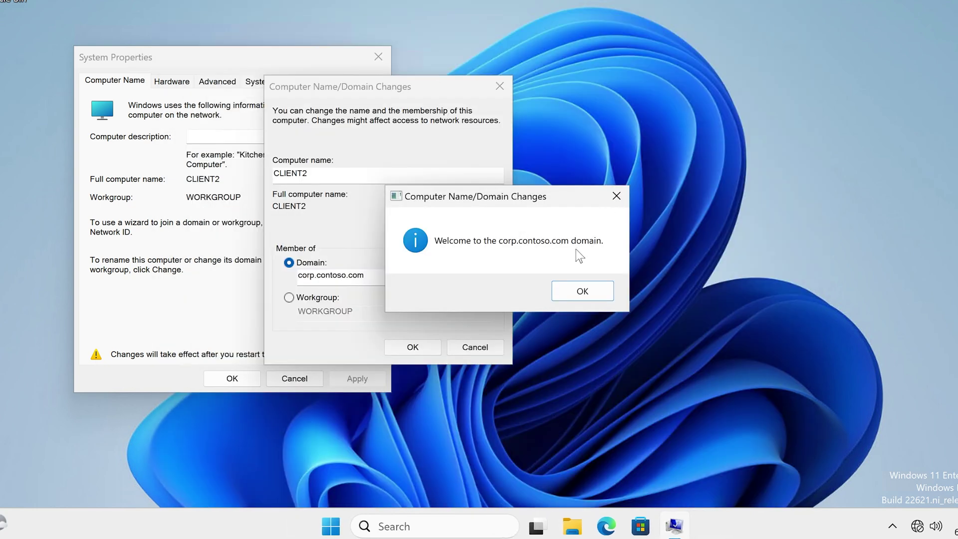
{"action": "left_click", "coordinate": [581, 291]}
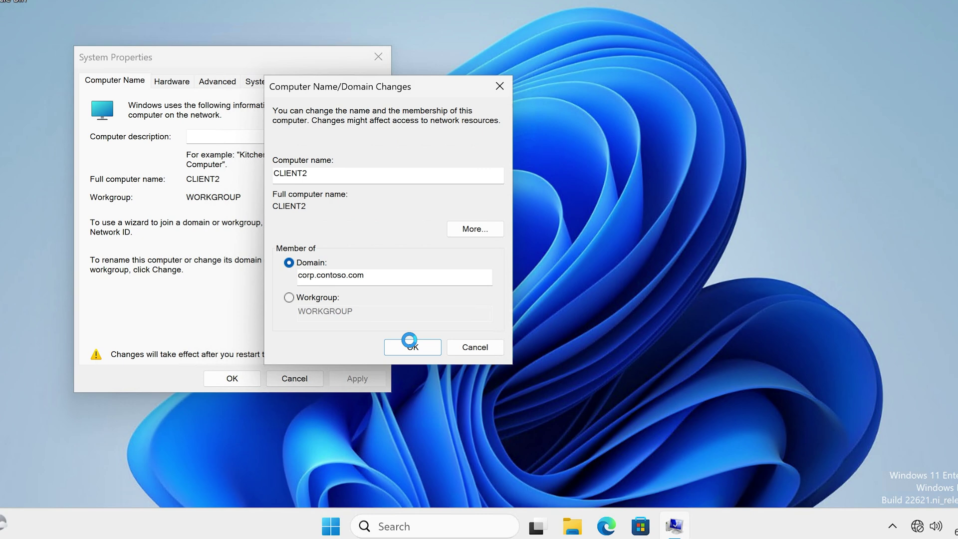
{"action": "left_click", "coordinate": [600, 260]}
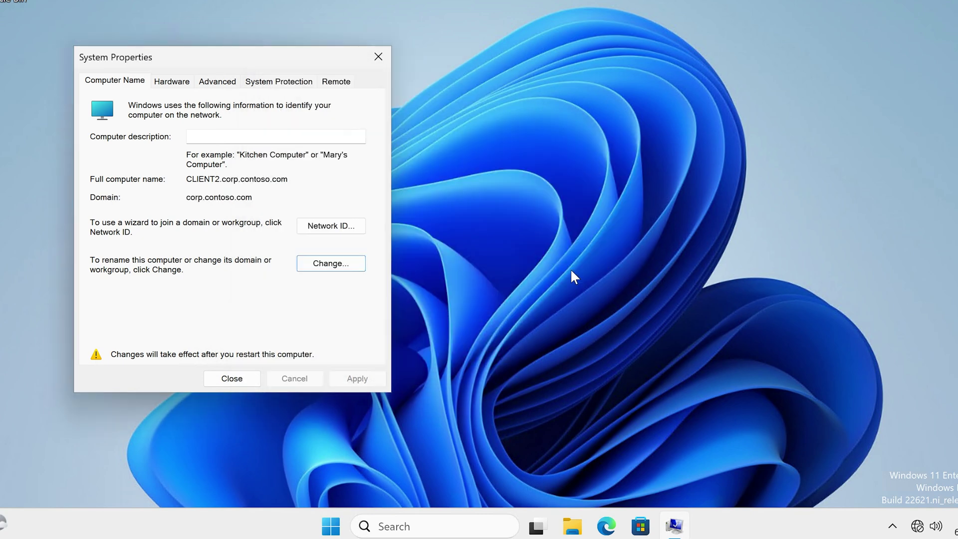
{"action": "left_click", "coordinate": [242, 379]}
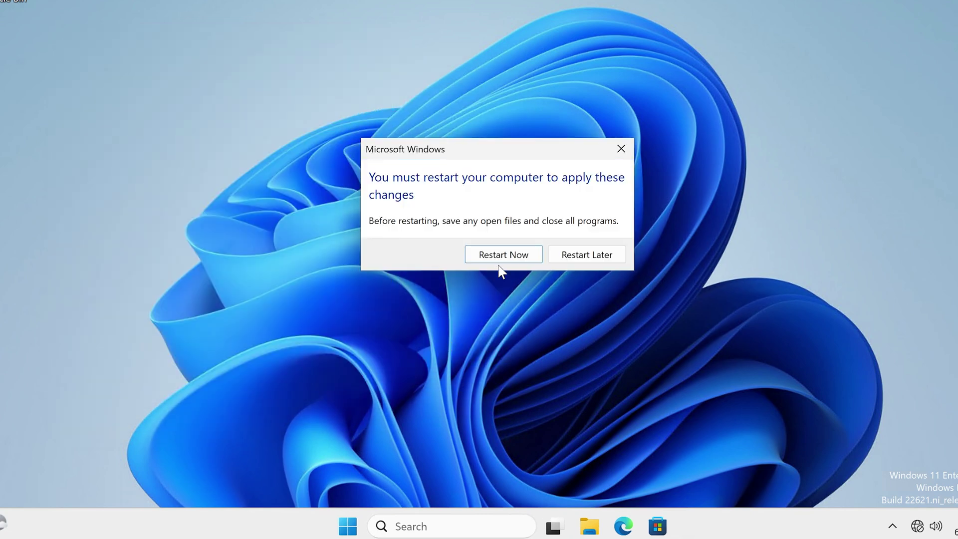
{"action": "left_click", "coordinate": [520, 257]}
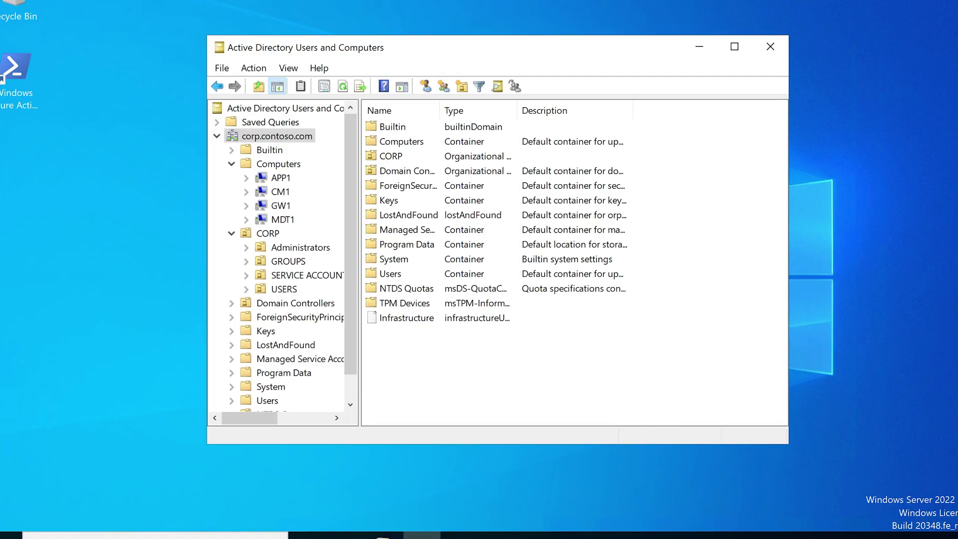
Step: Refresh Computers to confirm CLIENT2 is listed, then return to Jira ticket ISD-354
{"action": "left_click", "coordinate": [288, 169]}
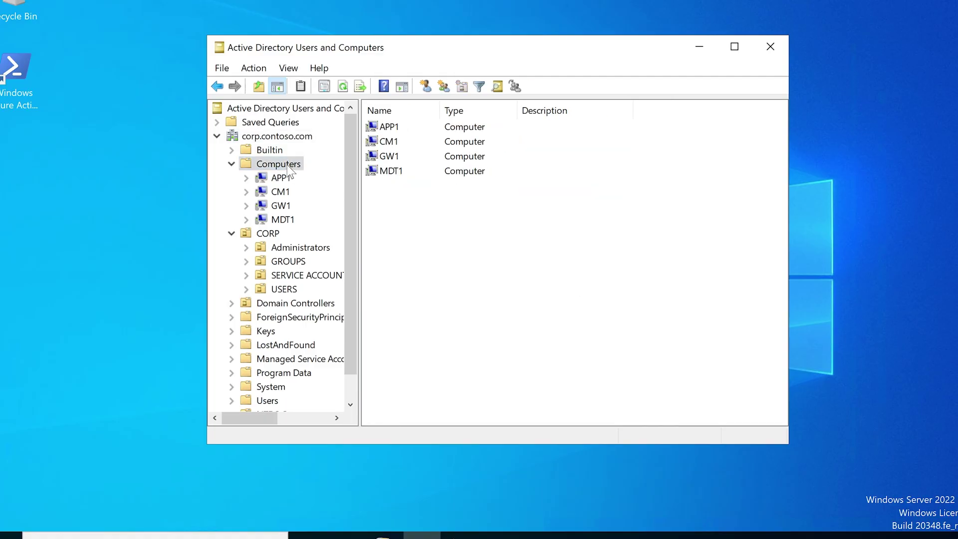
{"action": "right_click", "coordinate": [289, 168]}
{"action": "left_click", "coordinate": [328, 278]}
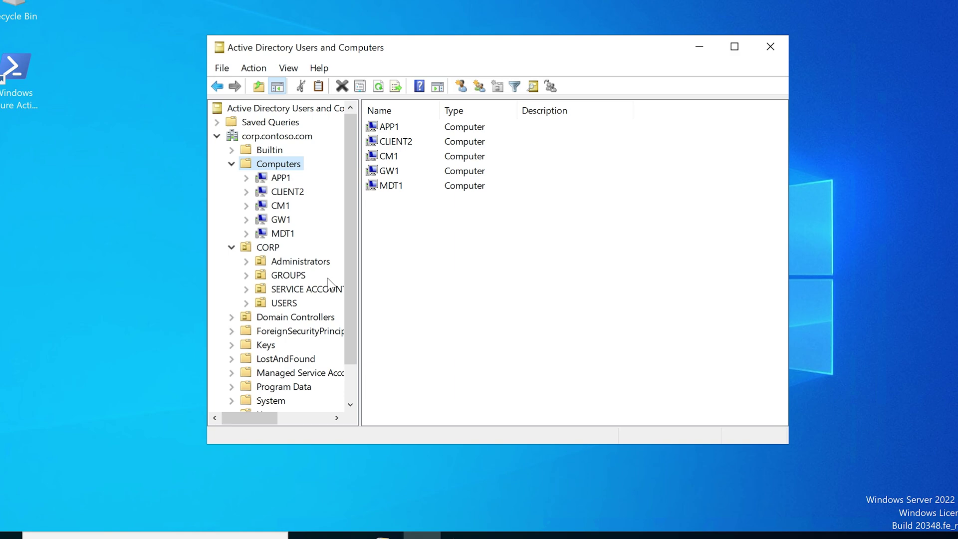
{"action": "left_click", "coordinate": [409, 143]}
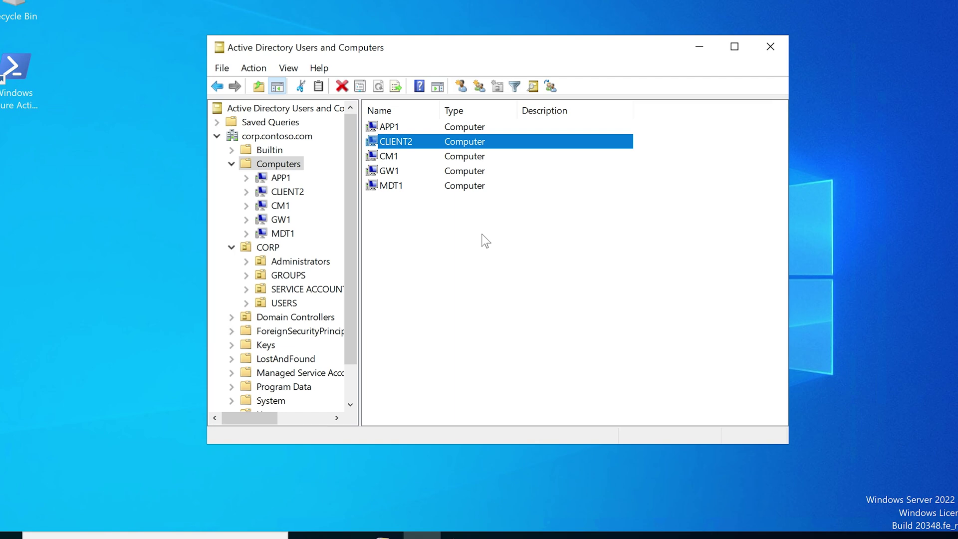
{"action": "left_click", "coordinate": [316, 528]}
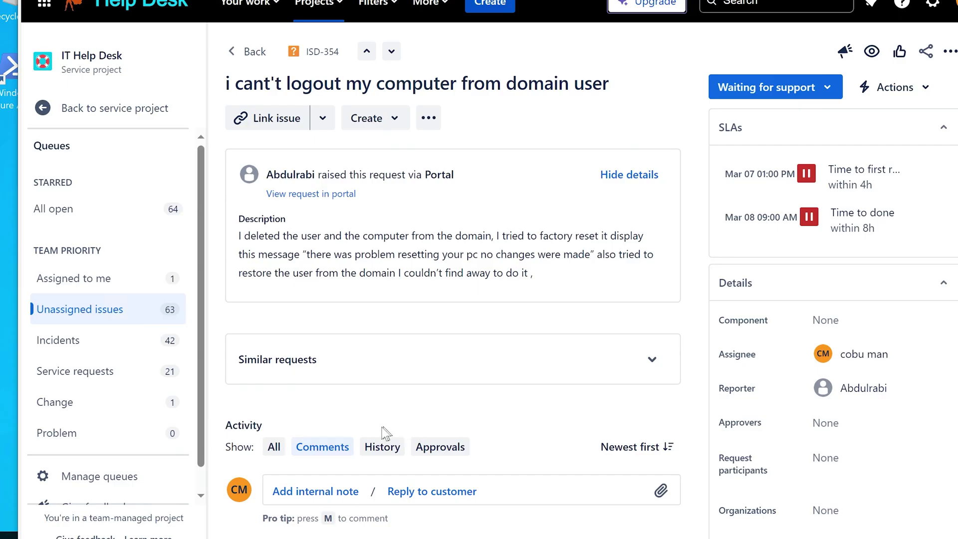
Step: Reply to the customer with Step 1: log in using the local Administrator ID and password; begin Step 2
{"action": "left_click", "coordinate": [449, 493]}
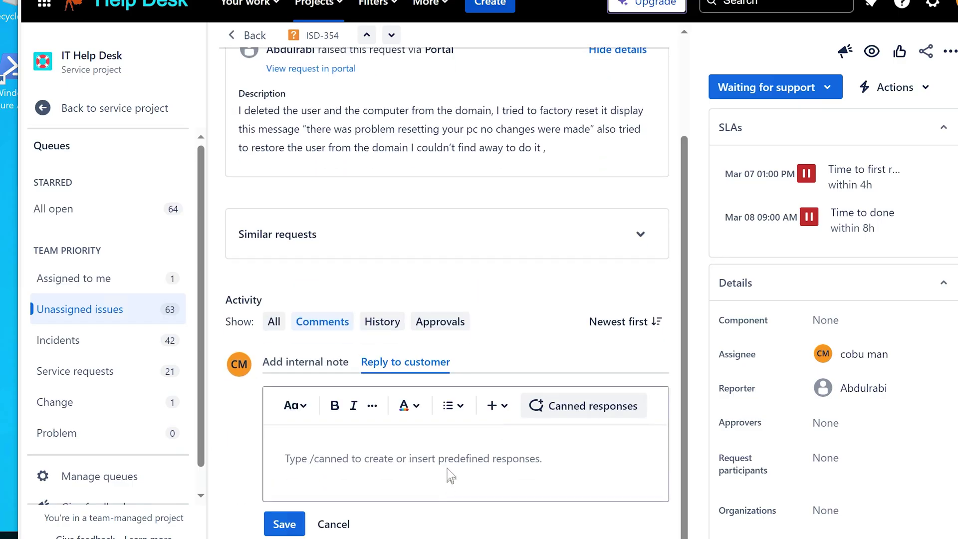
{"action": "type", "text": "Set"}
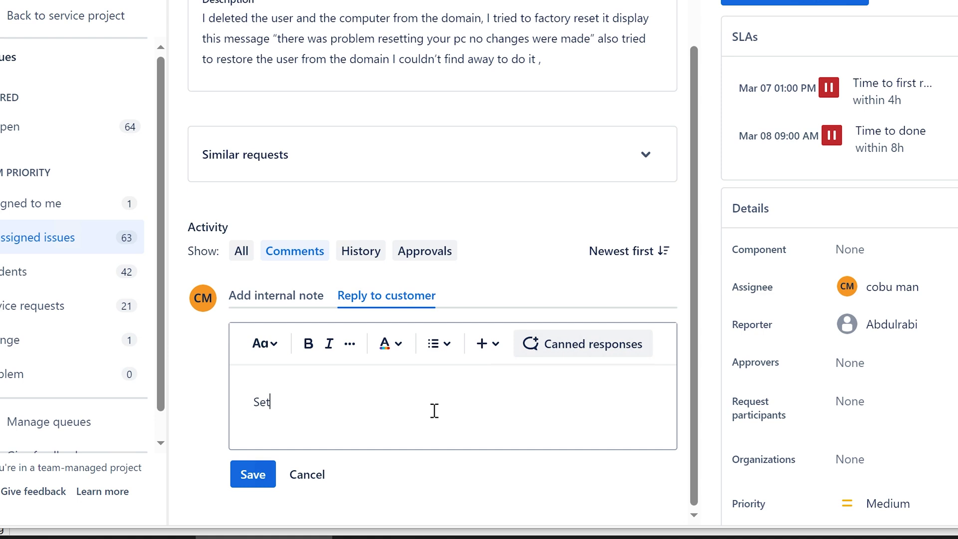
{"action": "type", "text": "ep 1. Rejoin"}
{"action": "key", "text": "BackSpace"}
{"action": "key", "text": "BackSpace"}
{"action": "type", "text": "Login to computer "}
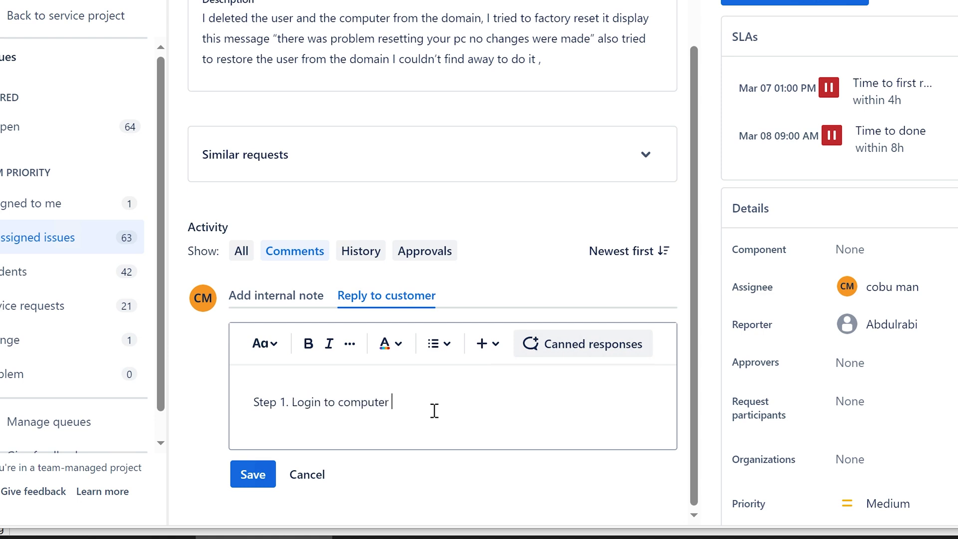
{"action": "type", "text": "using logcal login id and"}
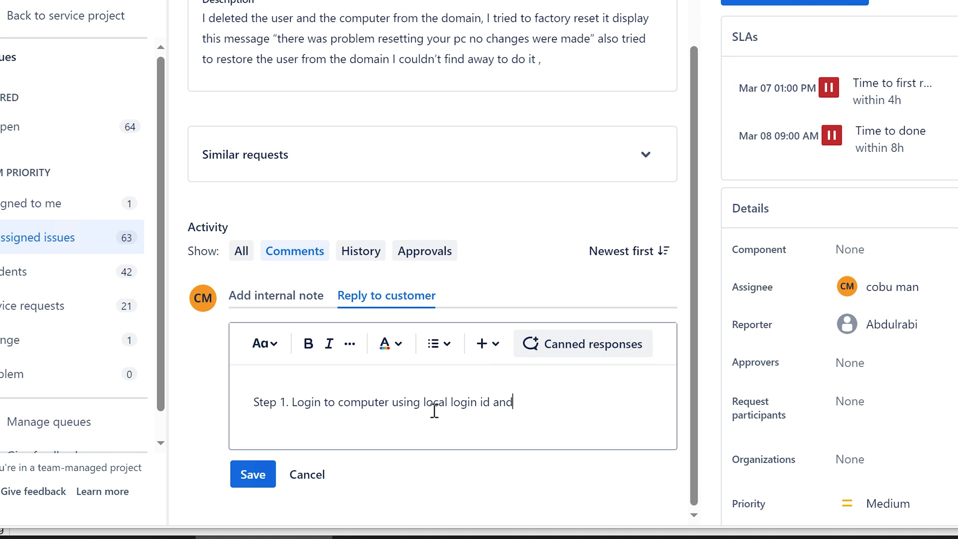
{"action": "type", "text": " password "}
{"action": "type", "text": "For example, "}
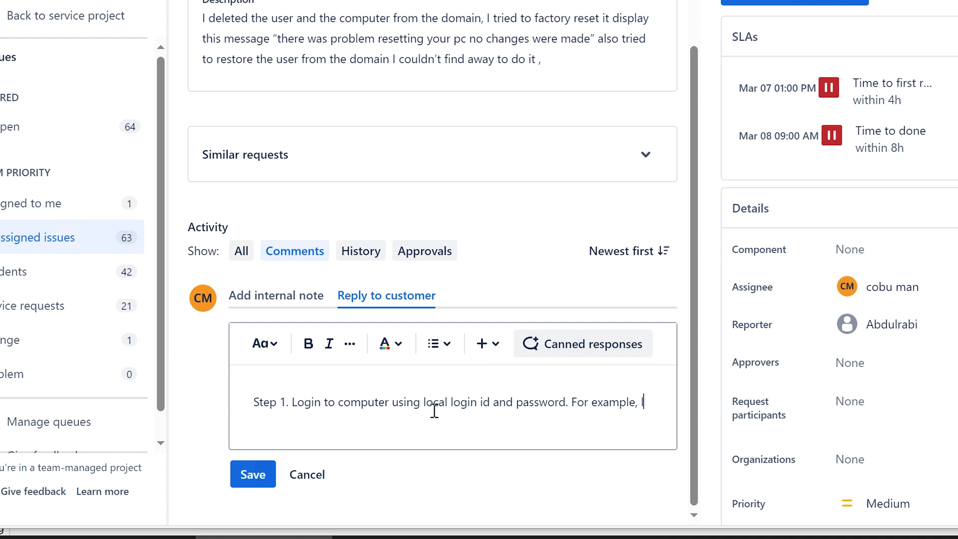
{"action": "type", "text": "local Admini"}
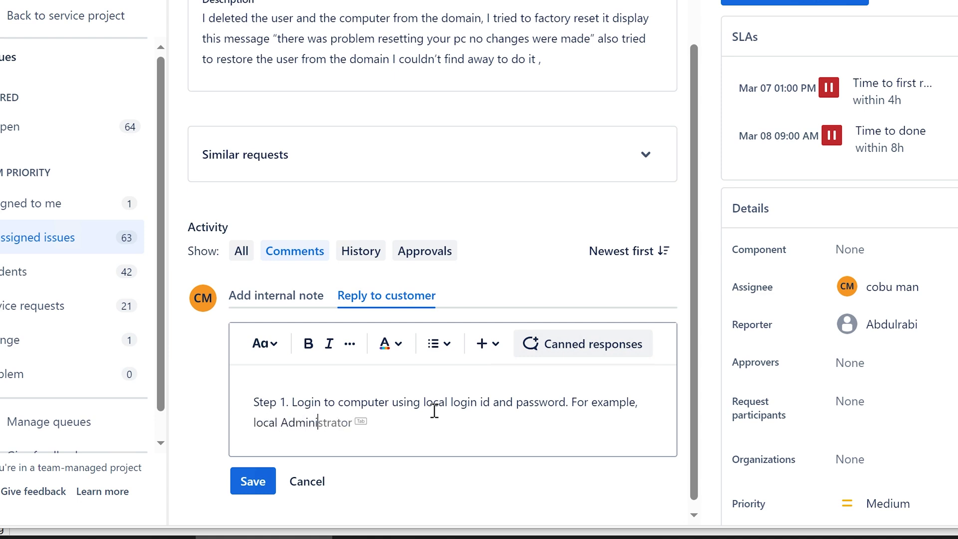
{"action": "key", "text": "Tab"}
{"action": "type", "text": "login..."}
{"action": "key", "text": "ctrl+v"}
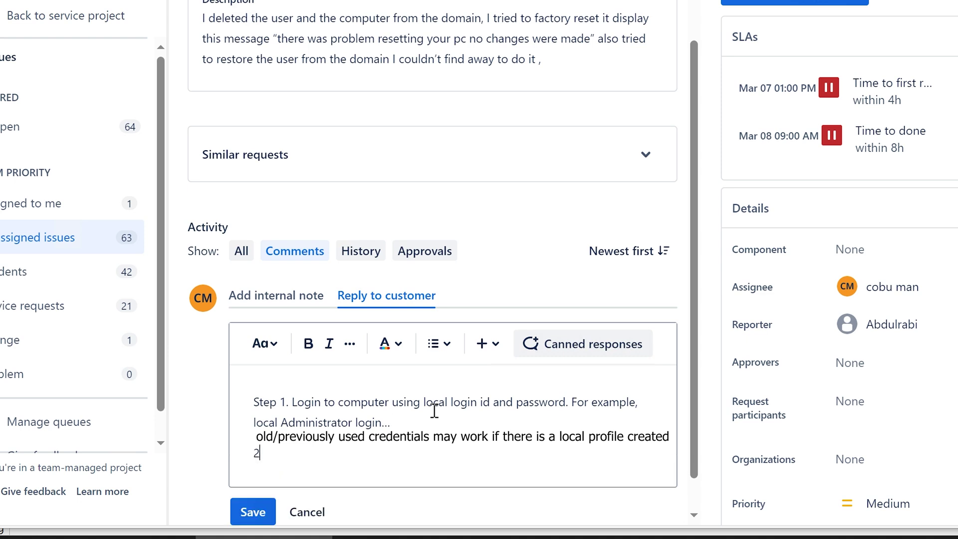
{"action": "type", "text": "ep 2."}
{"action": "left_click_drag", "start_coordinate": [280, 422], "coordinate": [334, 423]}
{"action": "left_click", "coordinate": [310, 451]}
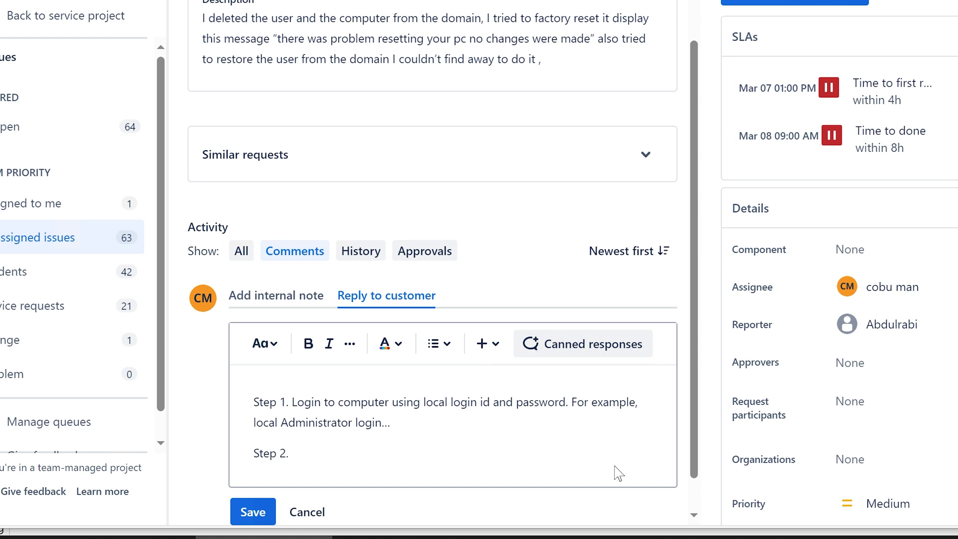
Step: Write Step 2 (rejoin the domain with domain admin login id and password) and Step 3 (log in as the new user)
{"action": "type", "text": "Rejoin computer"}
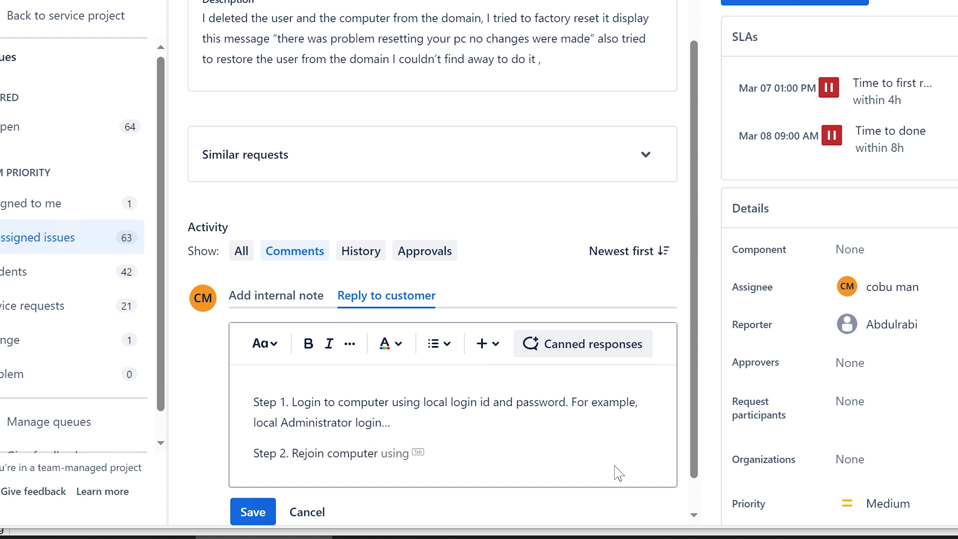
{"action": "type", "text": " to domain using d"}
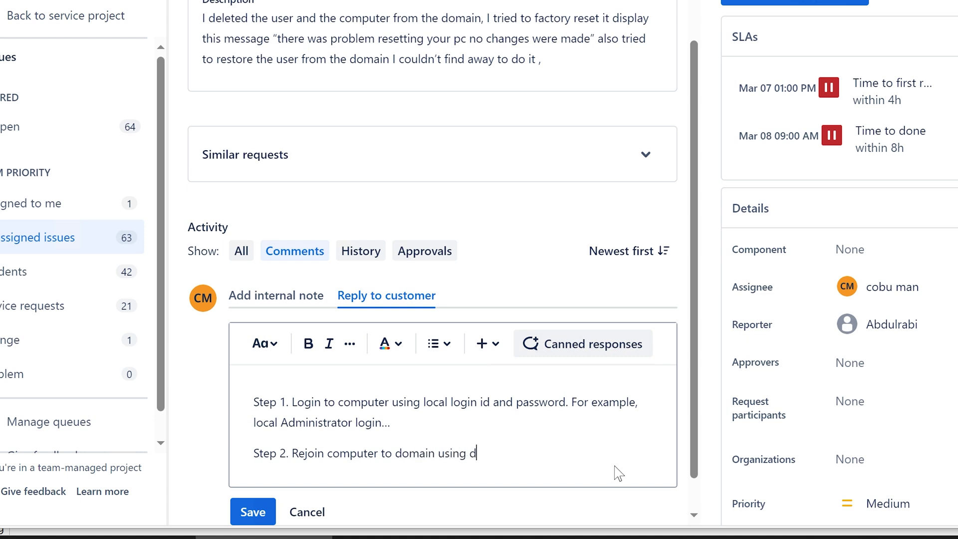
{"action": "type", "text": "omain admin login id and "}
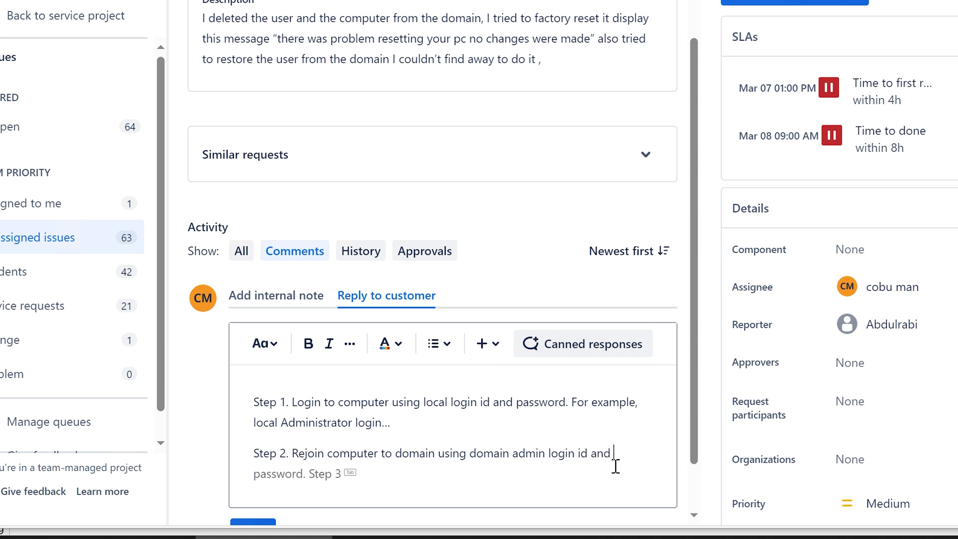
{"action": "type", "text": "password."}
{"action": "key", "text": "Return"}
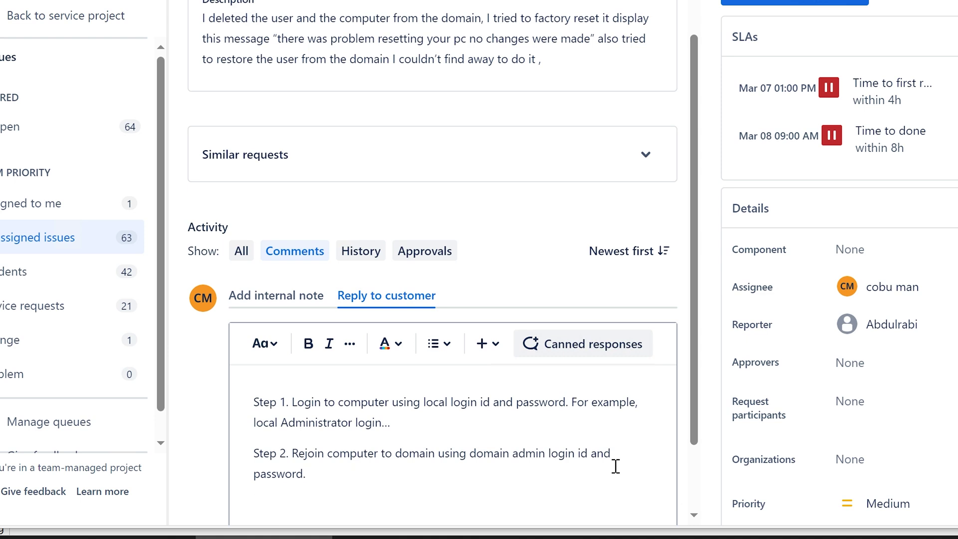
{"action": "type", "text": "Step 3. Login to computer wi"}
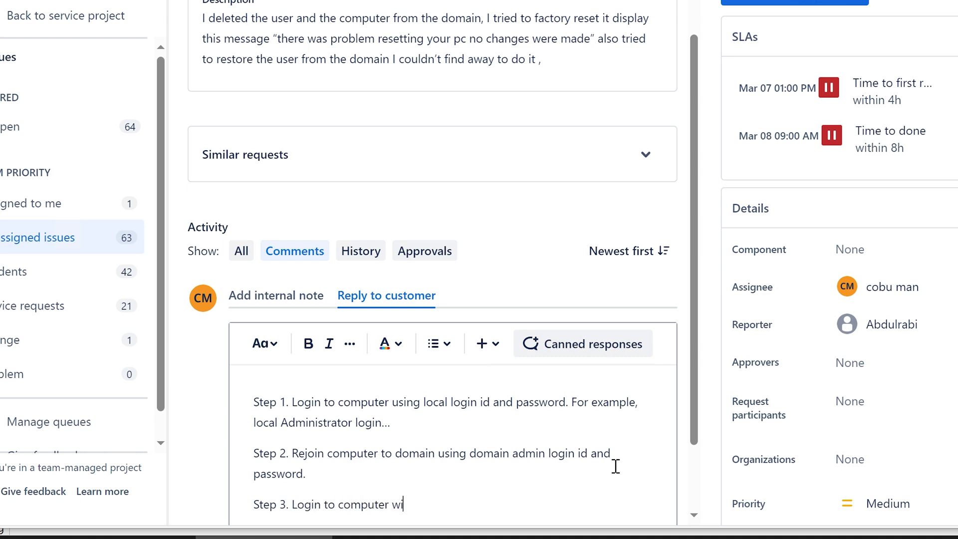
{"action": "type", "text": "th new ly create"}
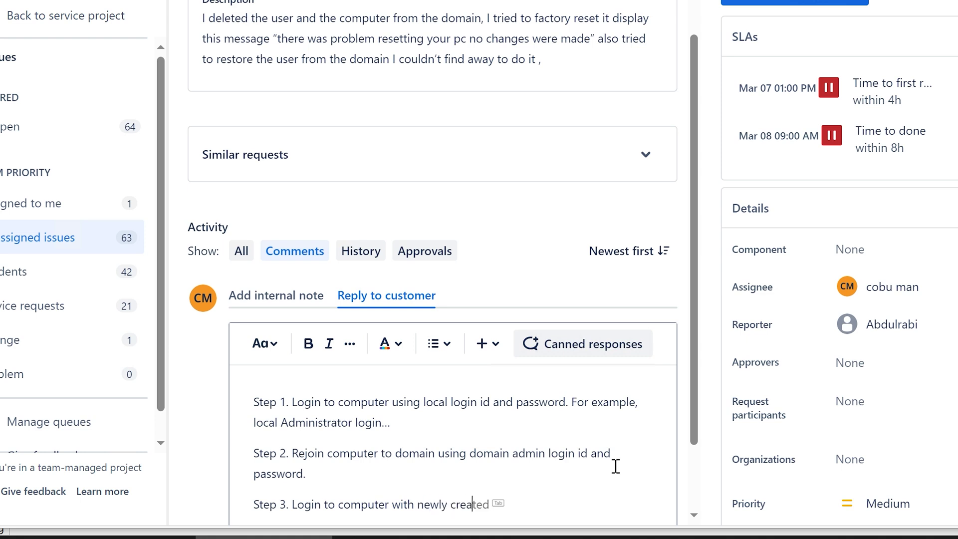
{"action": "type", "text": "d user's login id and pa"}
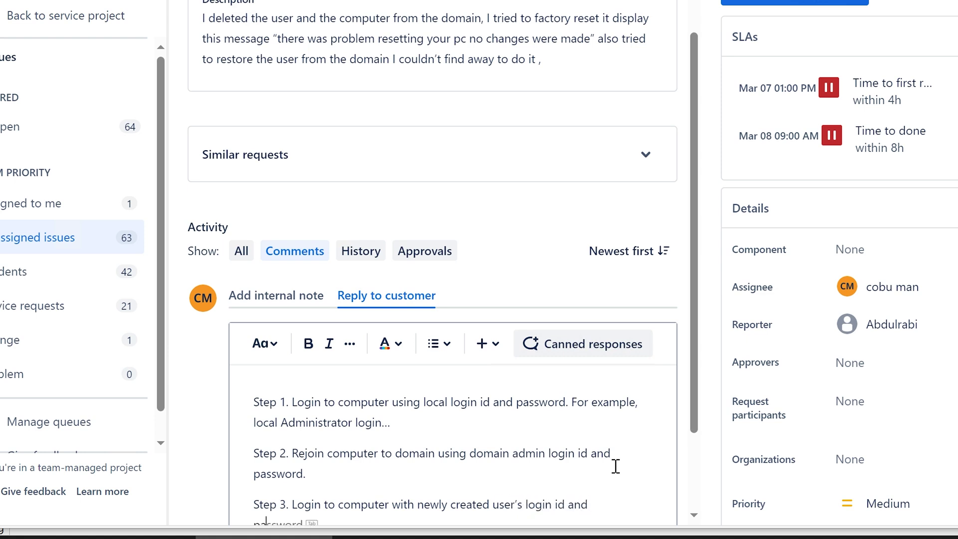
{"action": "type", "text": "ssword."}
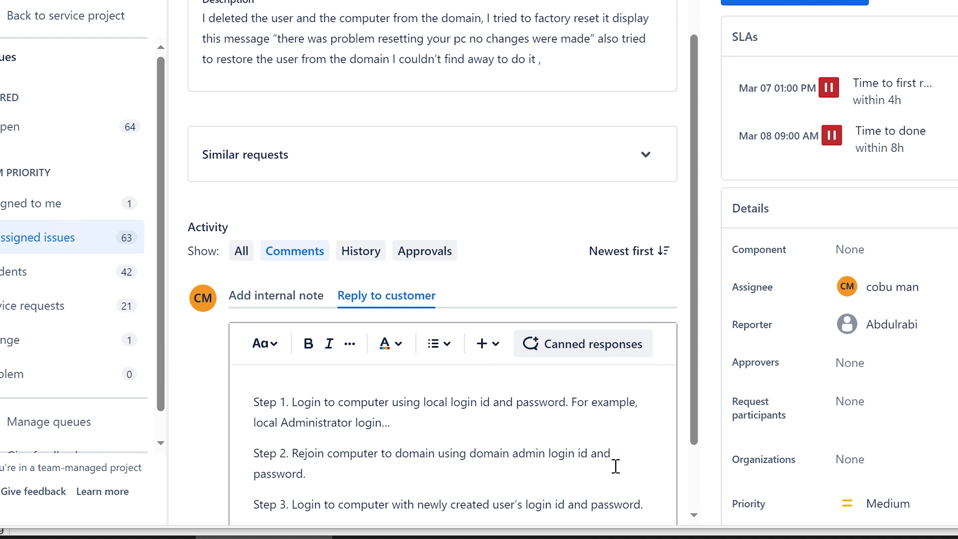
Step: Add a note that all the user's settings will be lost and the login id adjusted for joining this domain
{"action": "scroll", "coordinate": [616, 467], "scroll_direction": "down", "scroll_amount": 2}
{"action": "key", "text": "Return"}
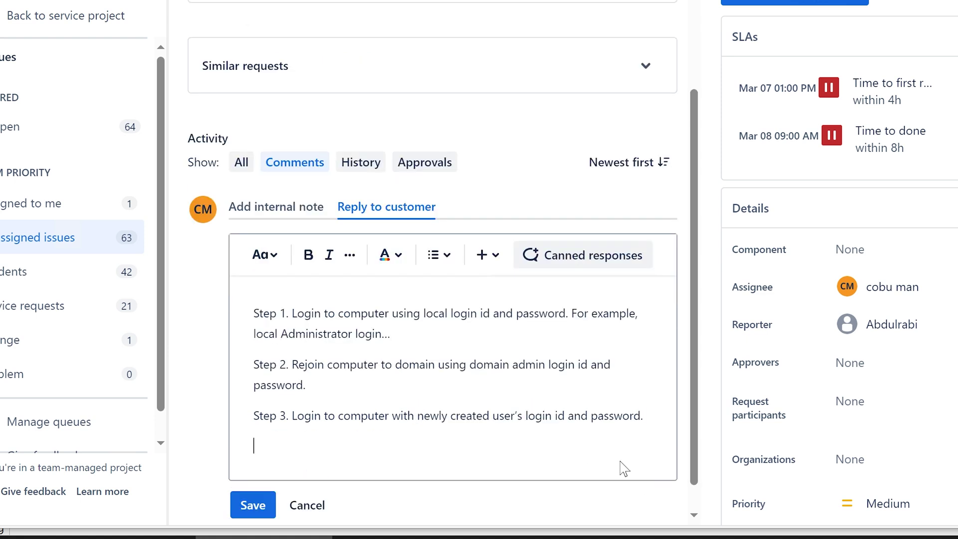
{"action": "key", "text": "Return"}
{"action": "key", "text": "BackSpace"}
{"action": "type", "text": "note. all of the a"}
{"action": "key", "text": "BackSpace"}
{"action": "type", "text": "of the settings wi"}
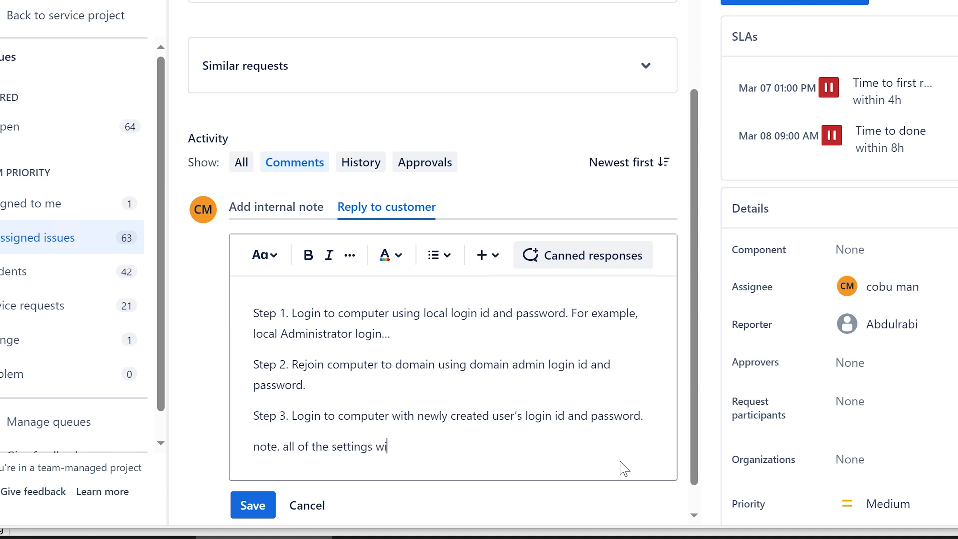
{"action": "type", "text": "ll be lost for the user and ne"}
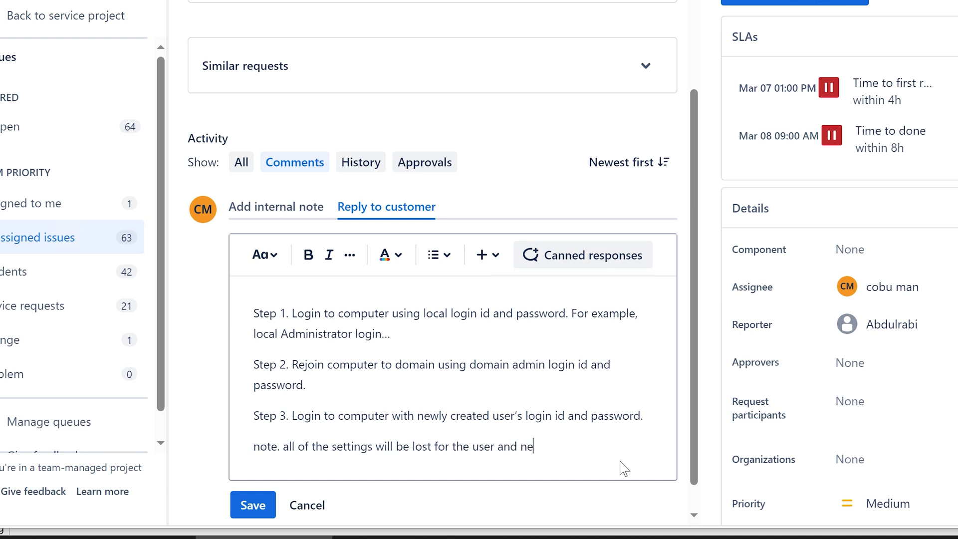
{"action": "type", "text": "w login id will need "}
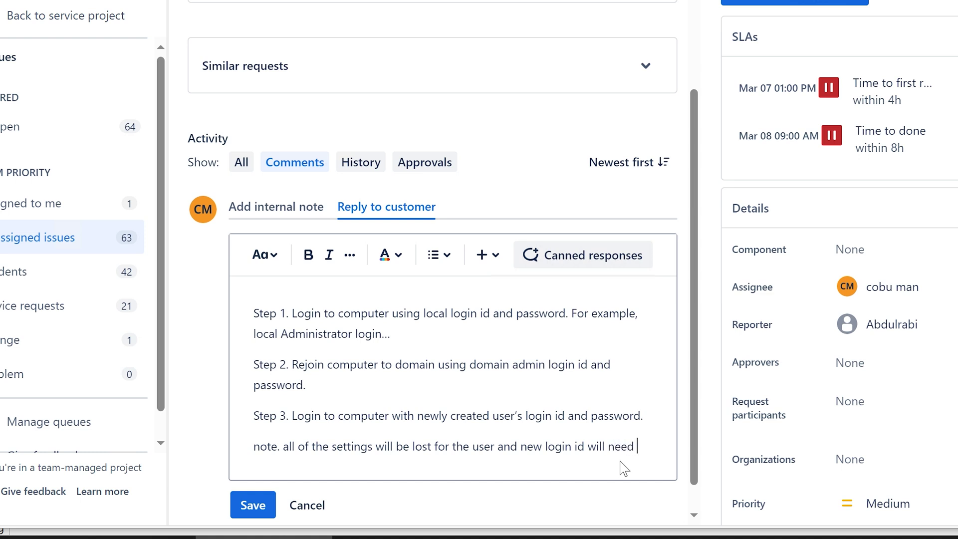
{"action": "type", "text": "to be adju"}
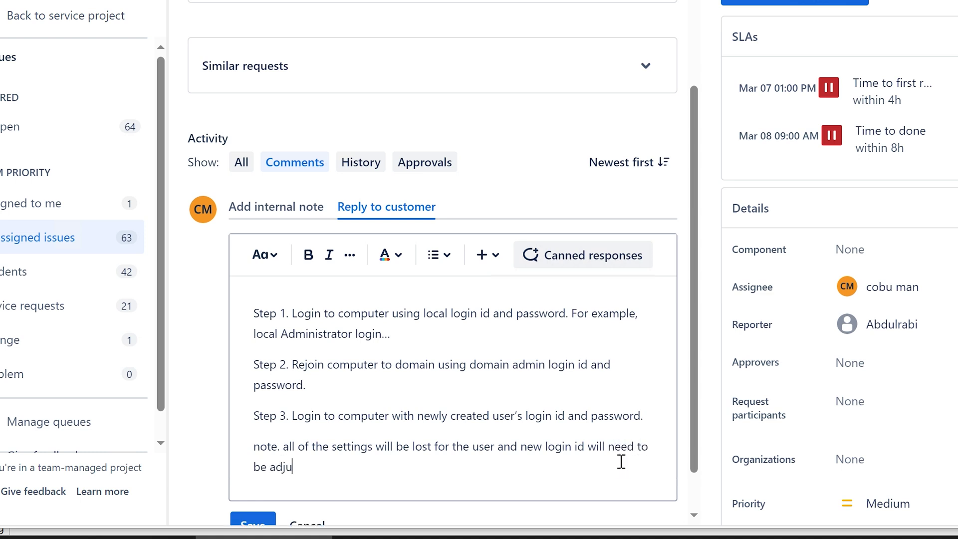
{"action": "type", "text": "sted accor"}
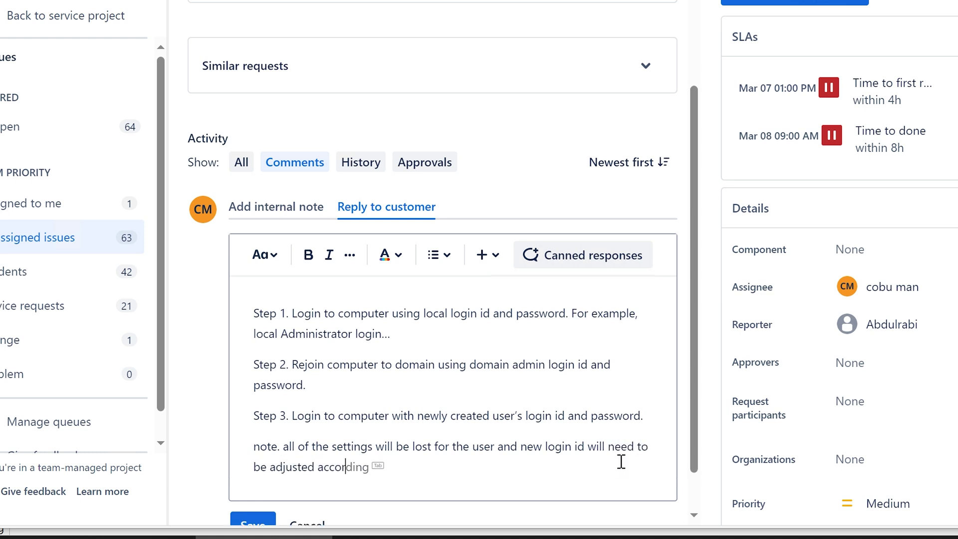
{"action": "type", "text": "dingly. same g"}
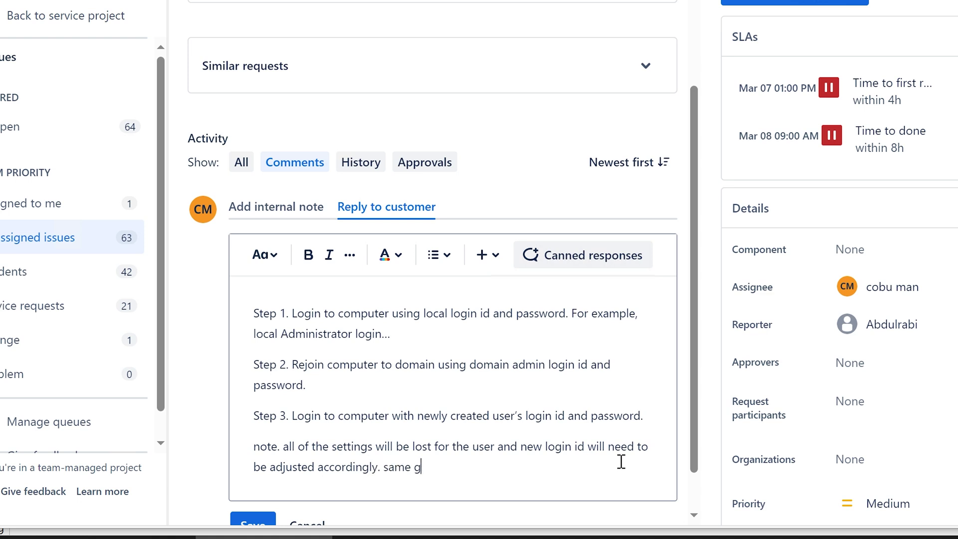
{"action": "type", "text": "oes for the compu"}
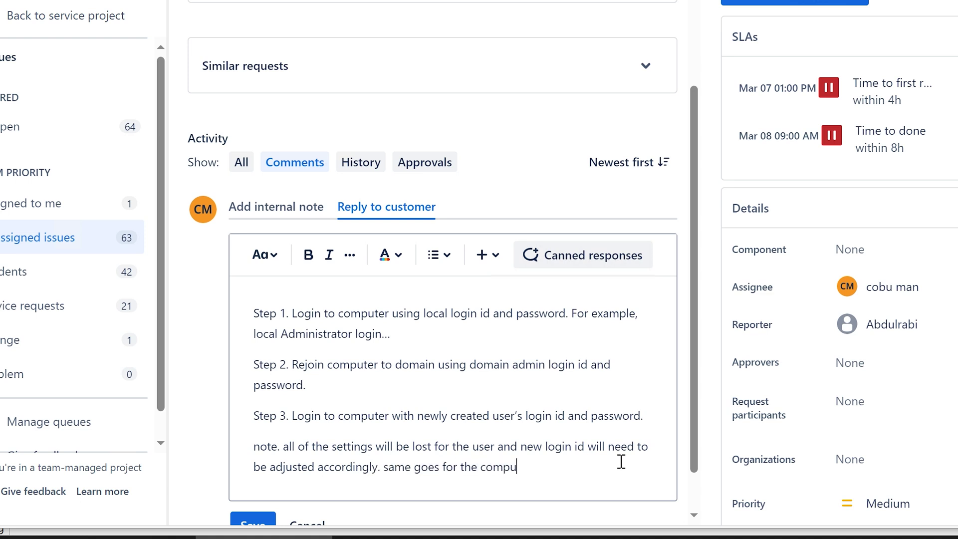
{"action": "type", "text": "ter name used "}
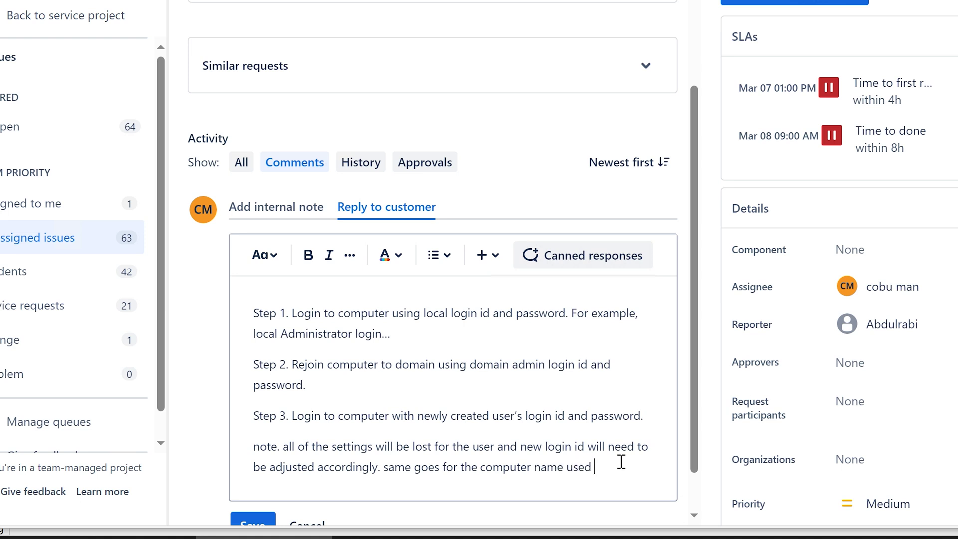
{"action": "type", "text": "to"}
{"action": "key", "text": "BackSpace"}
{"action": "key", "text": "BackSpace"}
{"action": "type", "text": "for jeings"}
{"action": "key", "text": "BackSpace"}
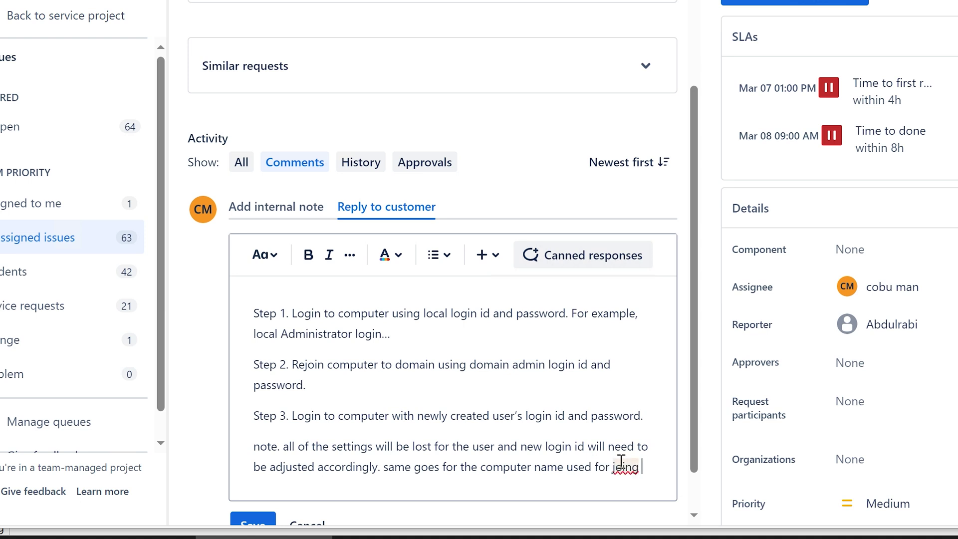
{"action": "key", "text": "BackSpace"}
{"action": "key", "text": "BackSpace"}
{"action": "key", "text": "BackSpace"}
{"action": "type", "text": "ining this doma"}
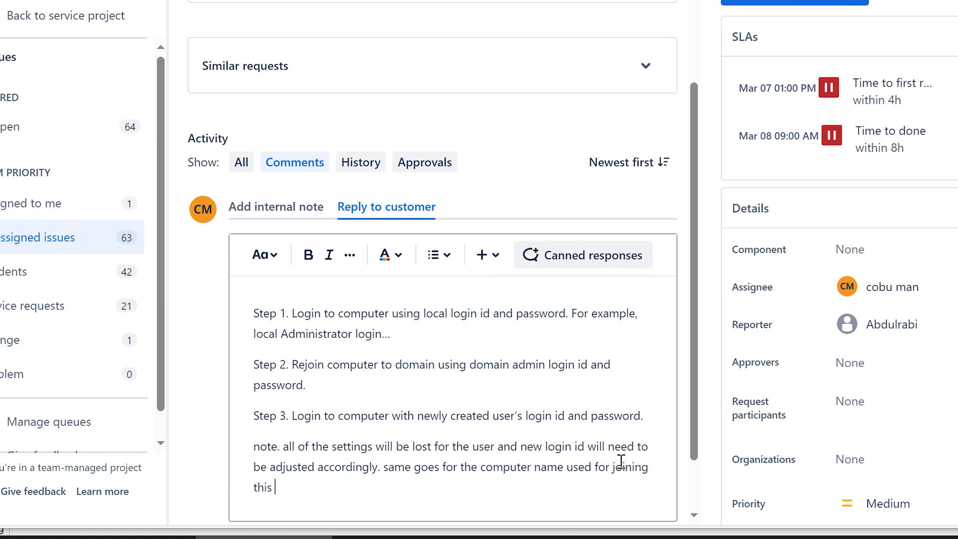
{"action": "type", "text": "in."}
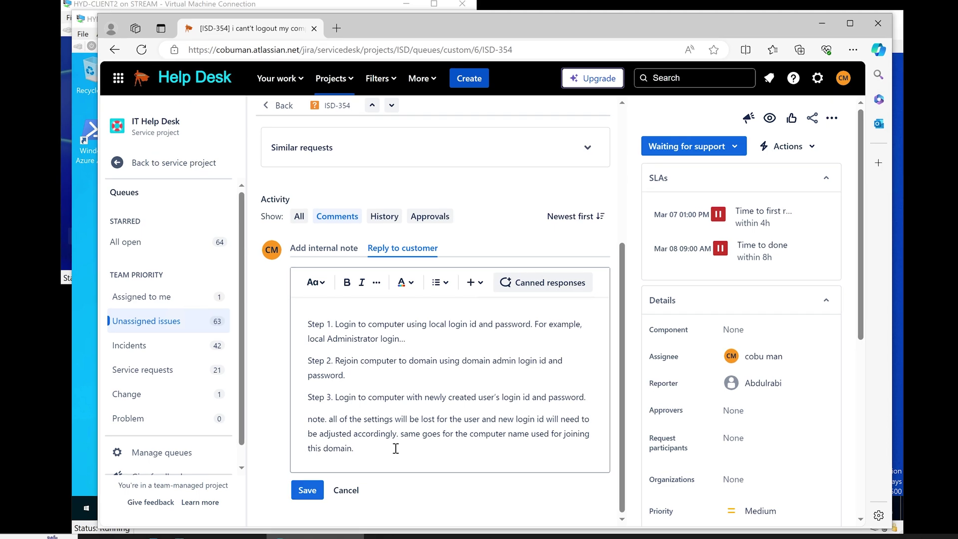
Step: Save the rejoin-steps reply on ISD-354 and highlight 'user from the domain' in the description
{"action": "left_click", "coordinate": [308, 491]}
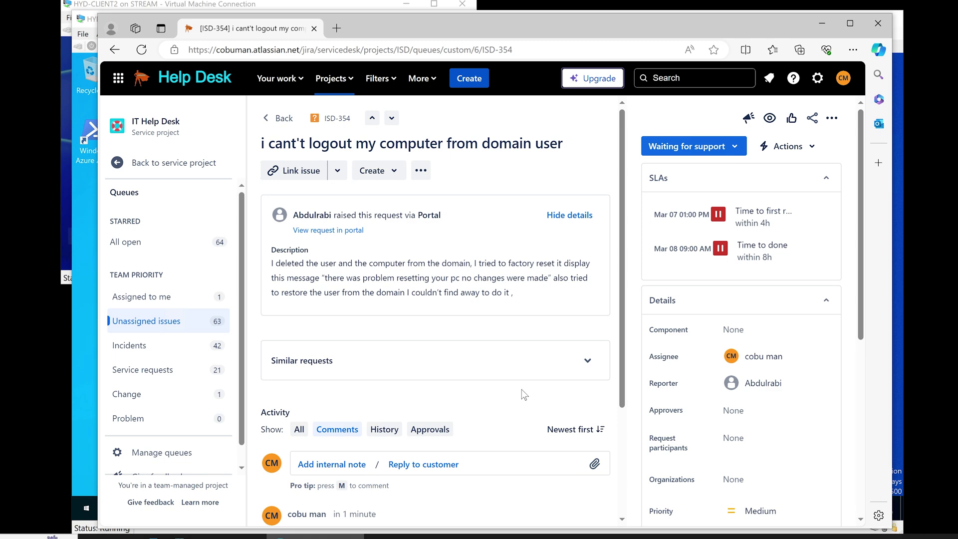
{"action": "scroll", "coordinate": [522, 392], "scroll_direction": "down", "scroll_amount": 4}
{"action": "scroll", "coordinate": [515, 384], "scroll_direction": "up", "scroll_amount": 5}
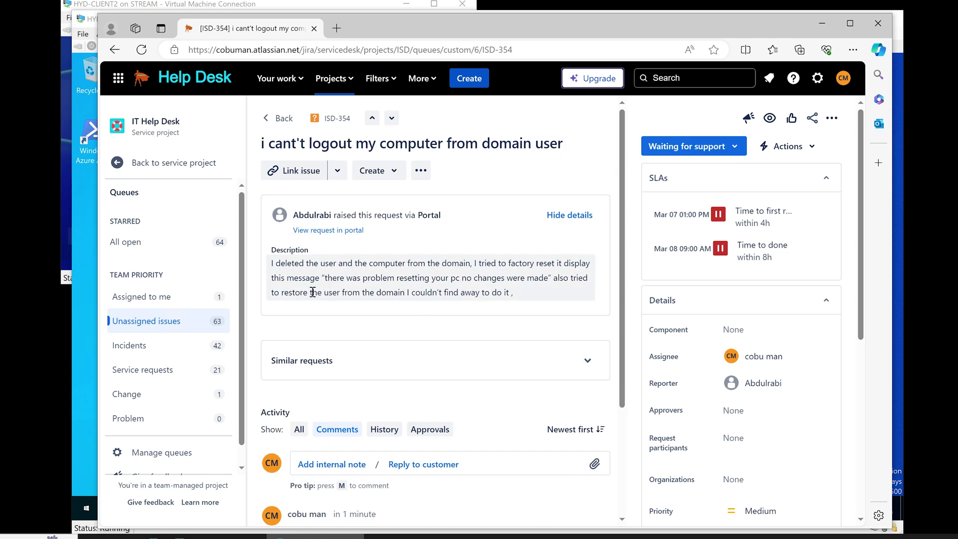
{"action": "left_click_drag", "start_coordinate": [324, 292], "coordinate": [406, 293]}
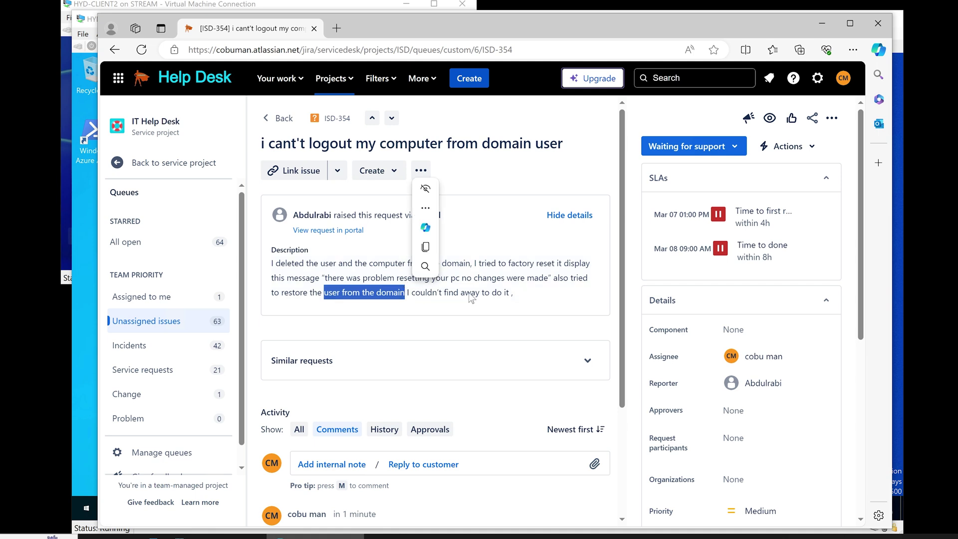
{"action": "left_click", "coordinate": [529, 295]}
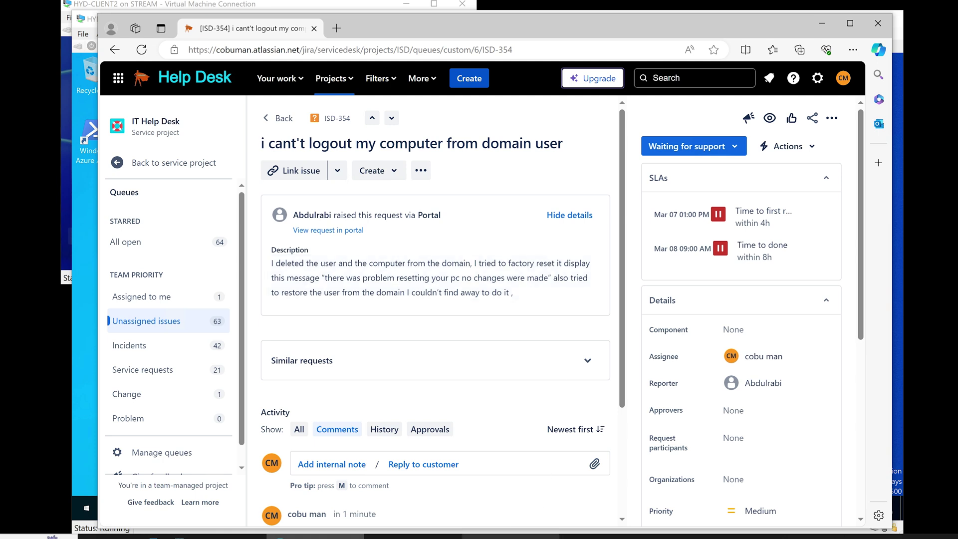
Step: Sign in to the CLIENT2 virtual machine as Administrator with the account password
{"action": "left_click", "coordinate": [463, 536]}
{"action": "left_click", "coordinate": [519, 494]}
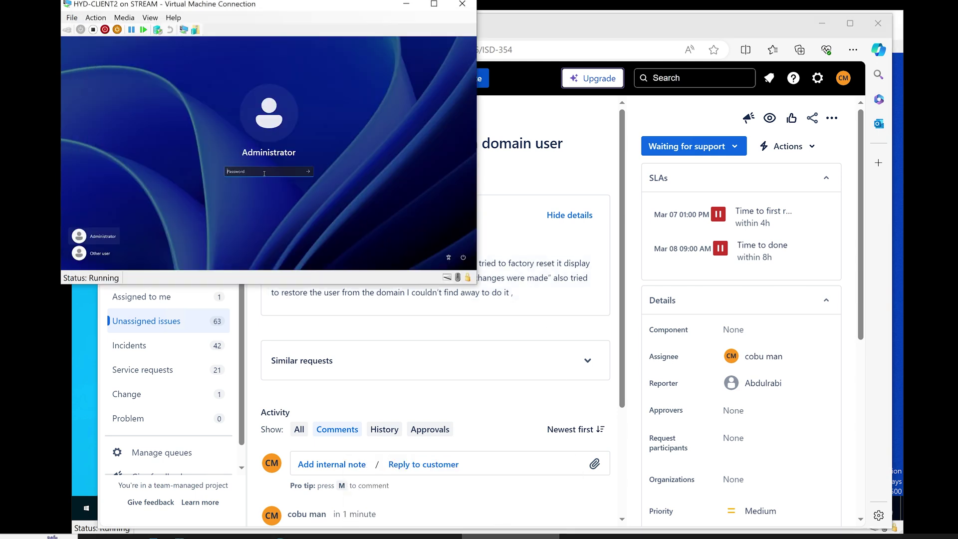
{"action": "type", "text": "P@ssw0rd"}
{"action": "key", "text": "Return"}
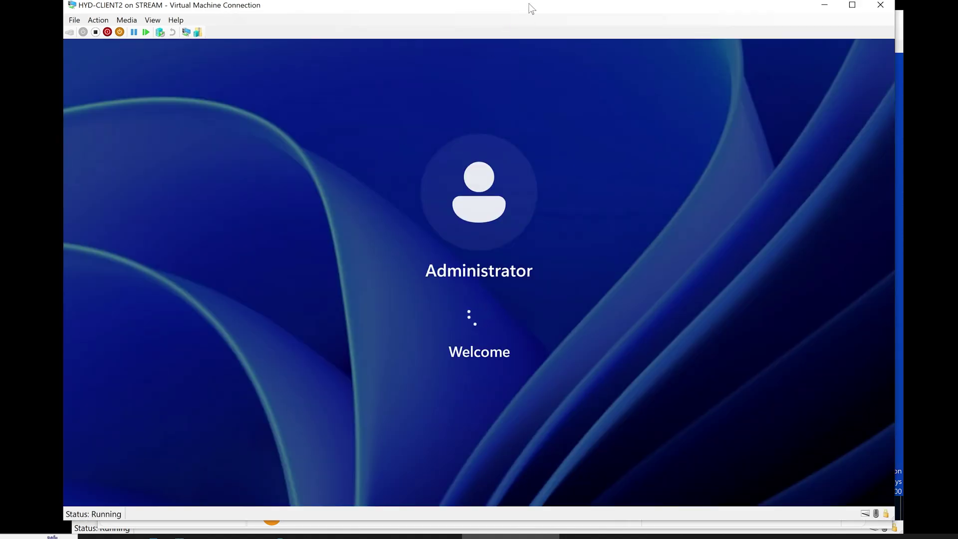
Step: On the domain controller, open File Explorer and enter the path \\client2\c$
{"action": "key", "text": "alt+Tab"}
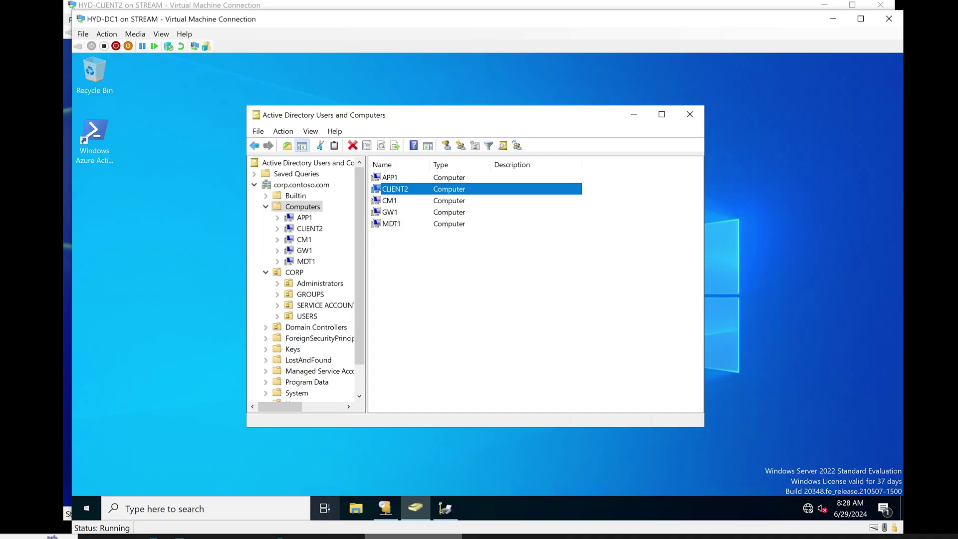
{"action": "left_click", "coordinate": [358, 496]}
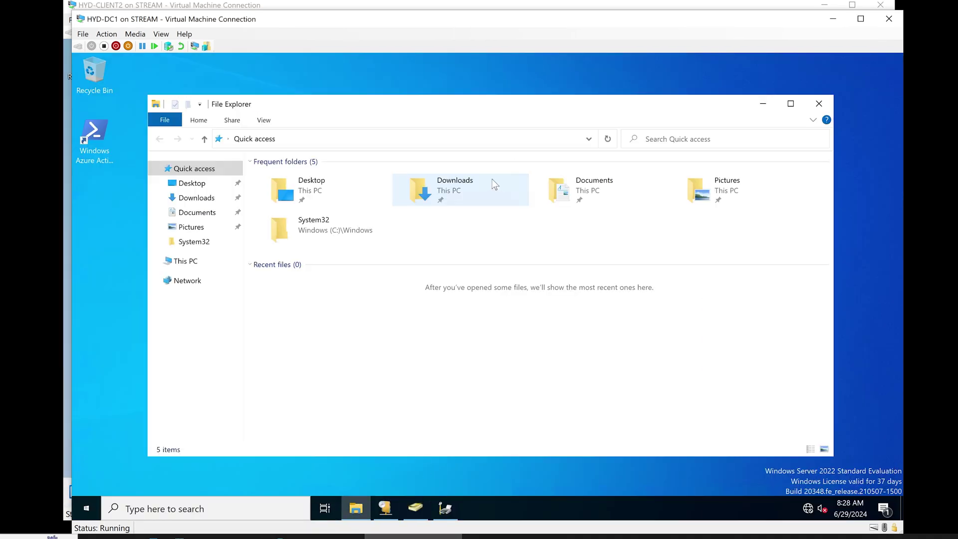
{"action": "left_click", "coordinate": [471, 137]}
{"action": "type", "text": "\\"}
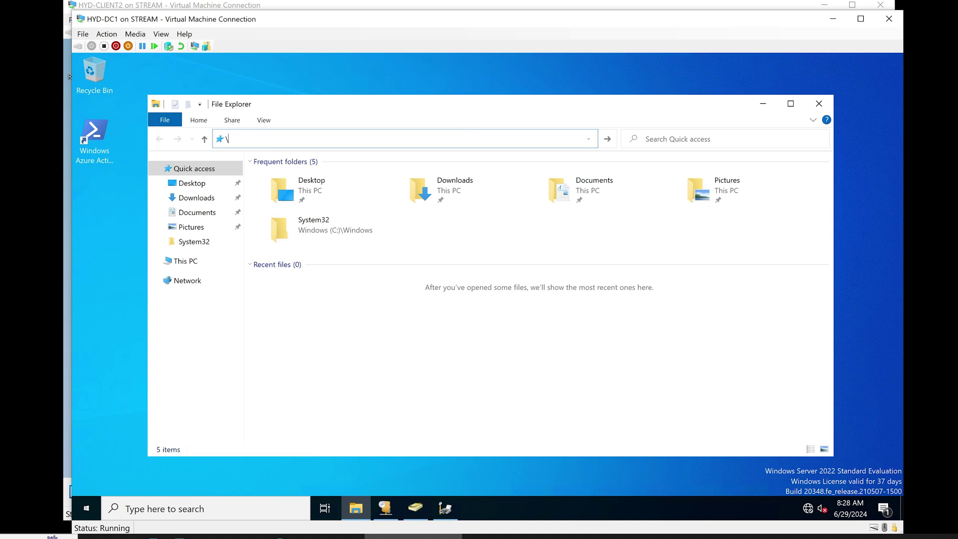
{"action": "type", "text": "client2"}
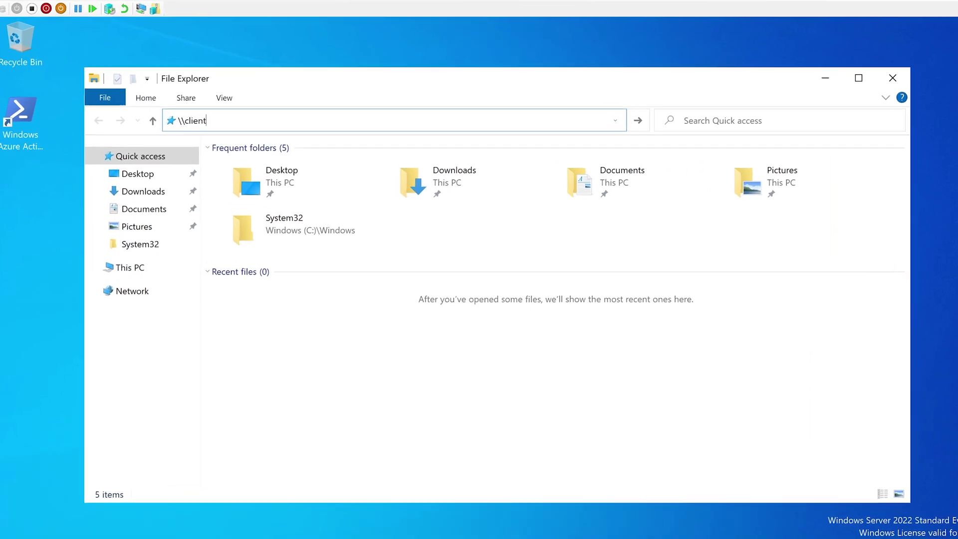
{"action": "type", "text": "\\"}
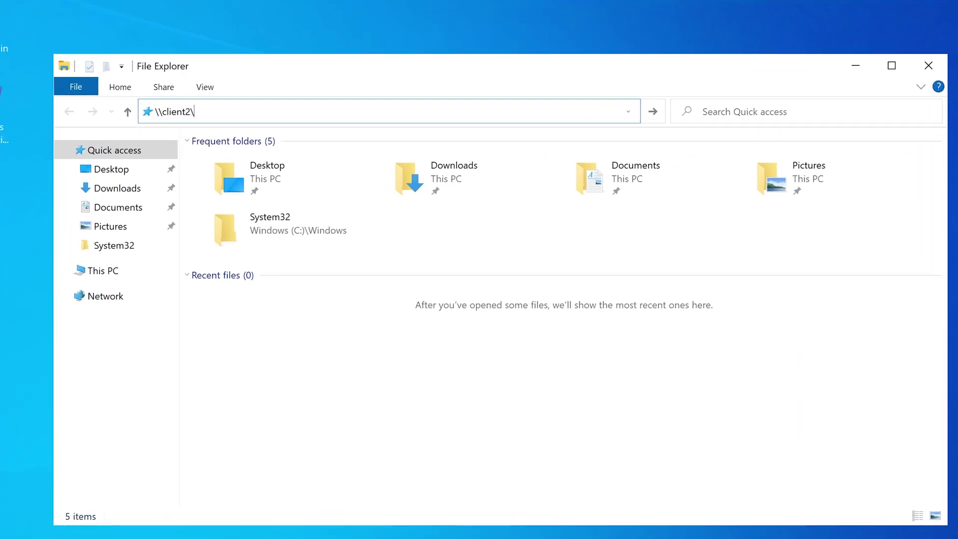
{"action": "type", "text": "c$"}
Step: Open client2's C$ share, browse Users > Administrator > Documents, and return to Users
{"action": "key", "text": "Return"}
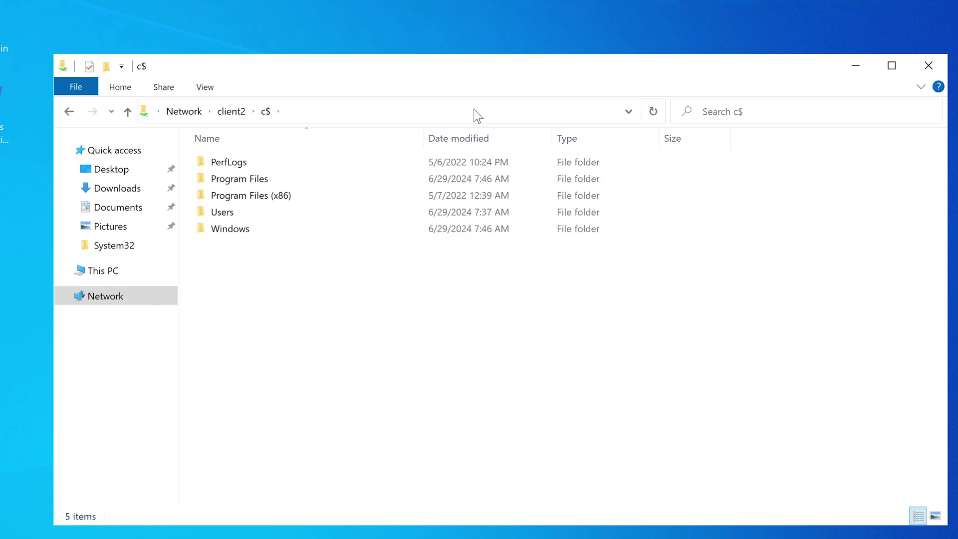
{"action": "left_click", "coordinate": [317, 111]}
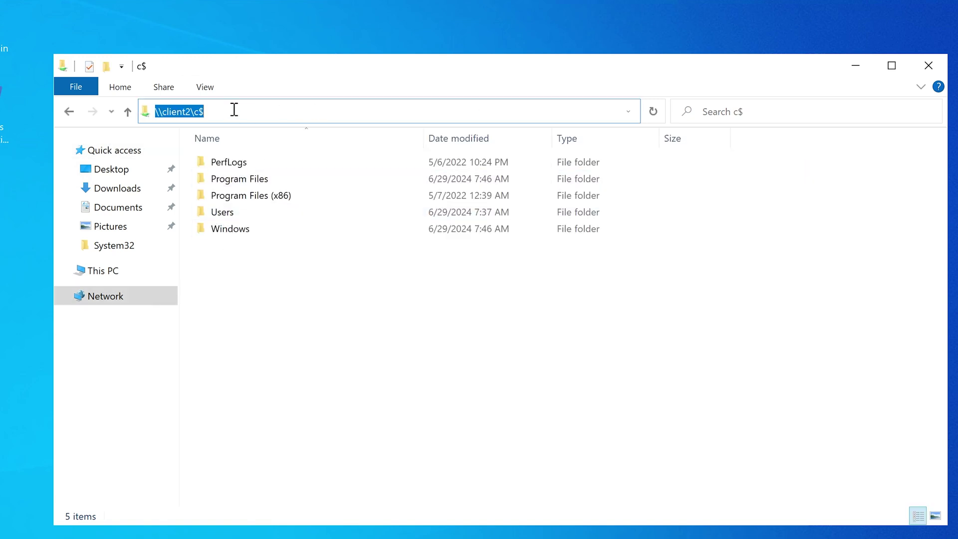
{"action": "double_click", "coordinate": [219, 213]}
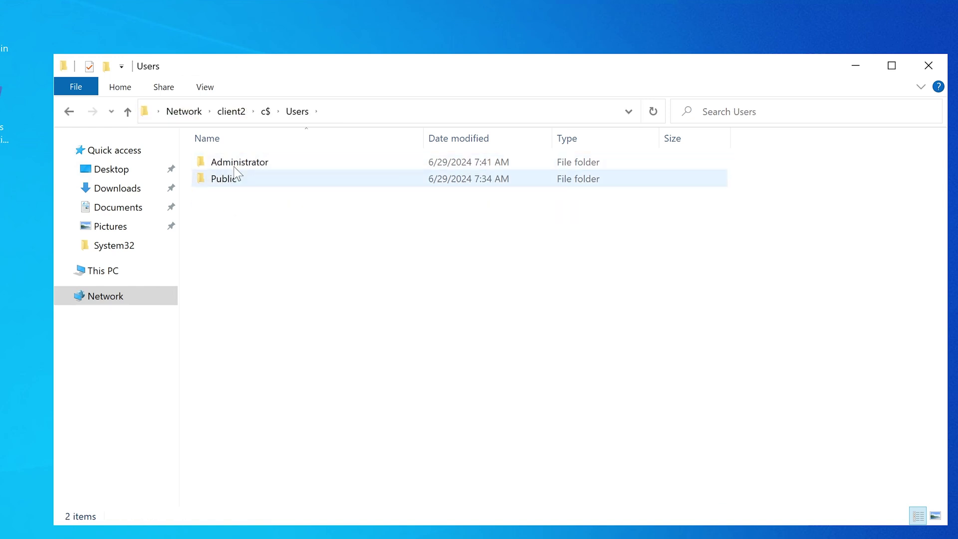
{"action": "left_click", "coordinate": [233, 162]}
{"action": "left_click", "coordinate": [231, 220]}
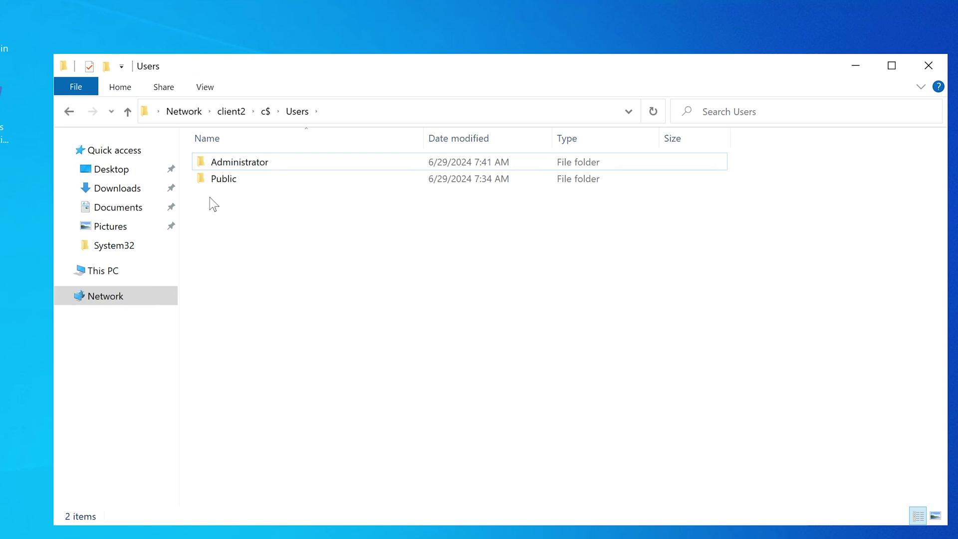
{"action": "double_click", "coordinate": [240, 169]}
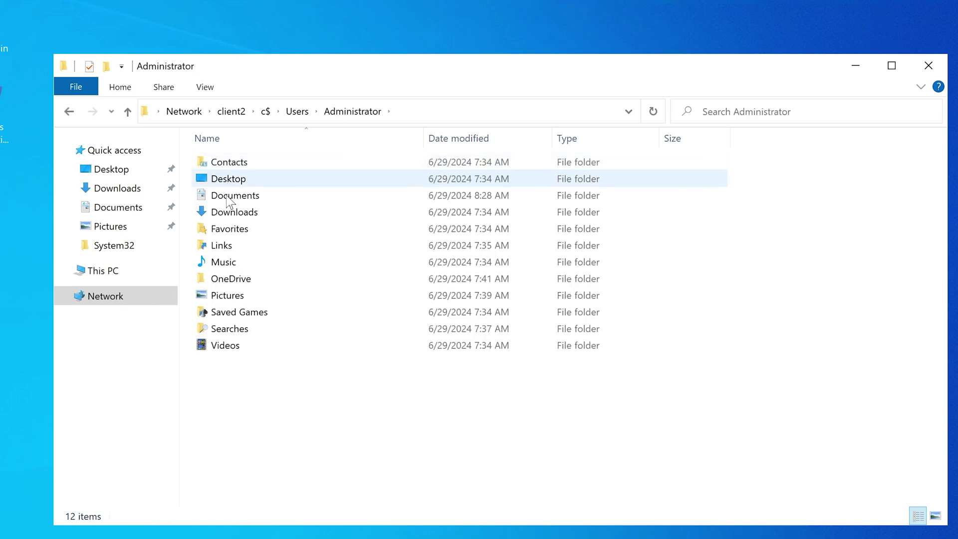
{"action": "double_click", "coordinate": [230, 197]}
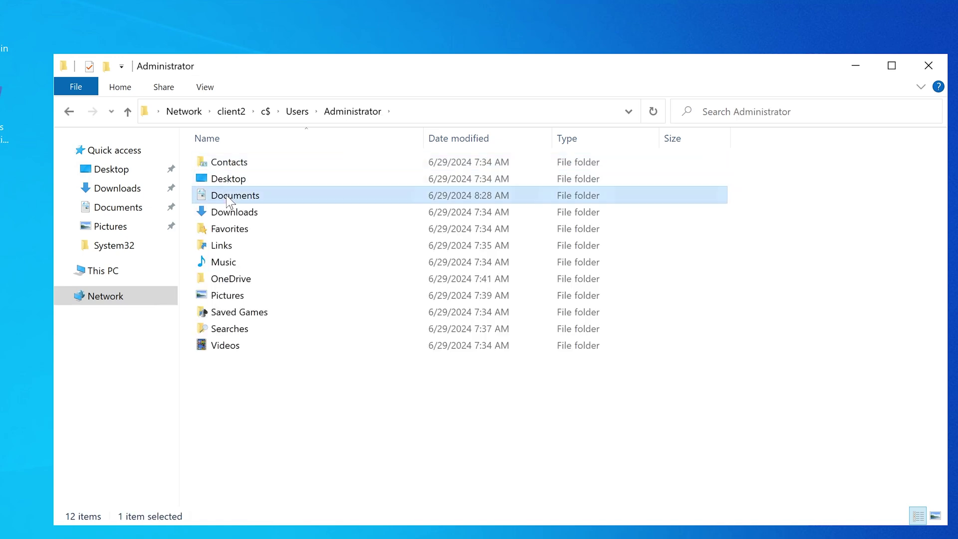
{"action": "left_click", "coordinate": [75, 116]}
{"action": "left_click", "coordinate": [75, 116]}
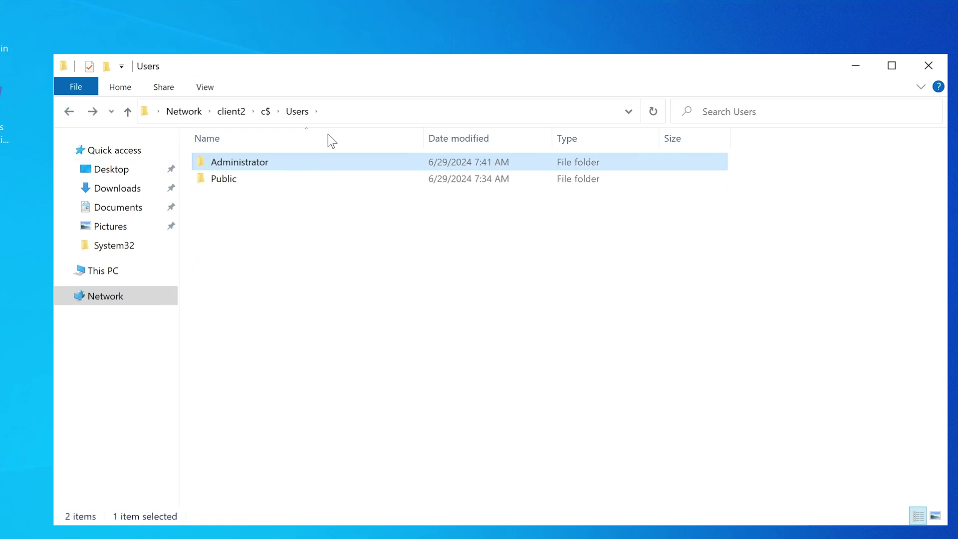
Step: Inspect the \\client2\c$\Users path in the address bar without changing folders
{"action": "left_click", "coordinate": [355, 113]}
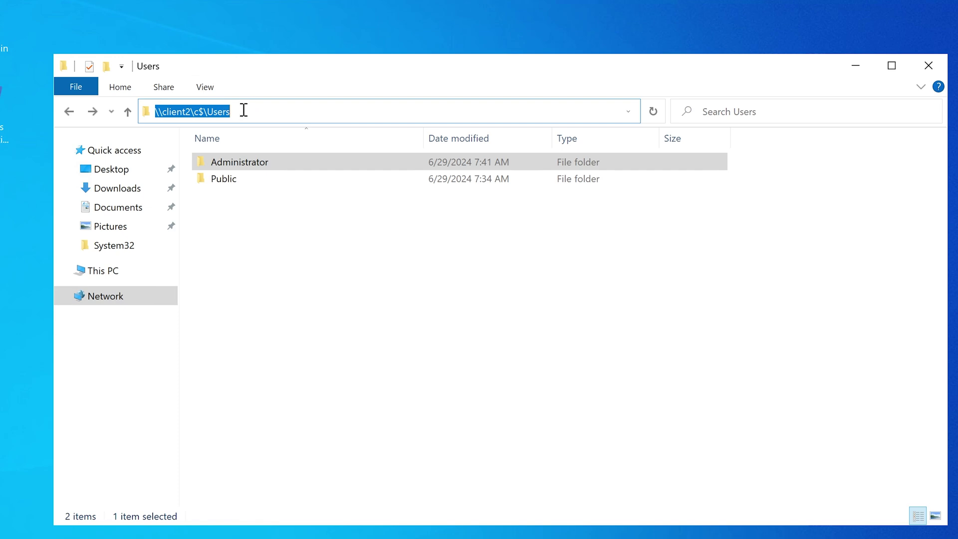
{"action": "left_click", "coordinate": [265, 111]}
{"action": "double_click", "coordinate": [236, 110]}
{"action": "left_click", "coordinate": [165, 111]}
{"action": "left_click_drag", "start_coordinate": [163, 111], "coordinate": [202, 107]}
{"action": "left_click", "coordinate": [197, 105]}
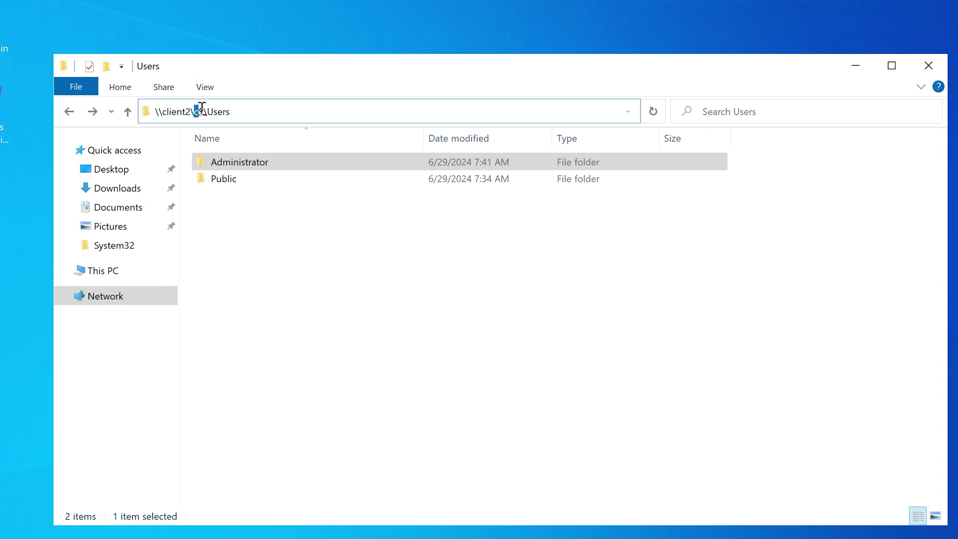
{"action": "left_click", "coordinate": [268, 112]}
{"action": "key", "text": "Return"}
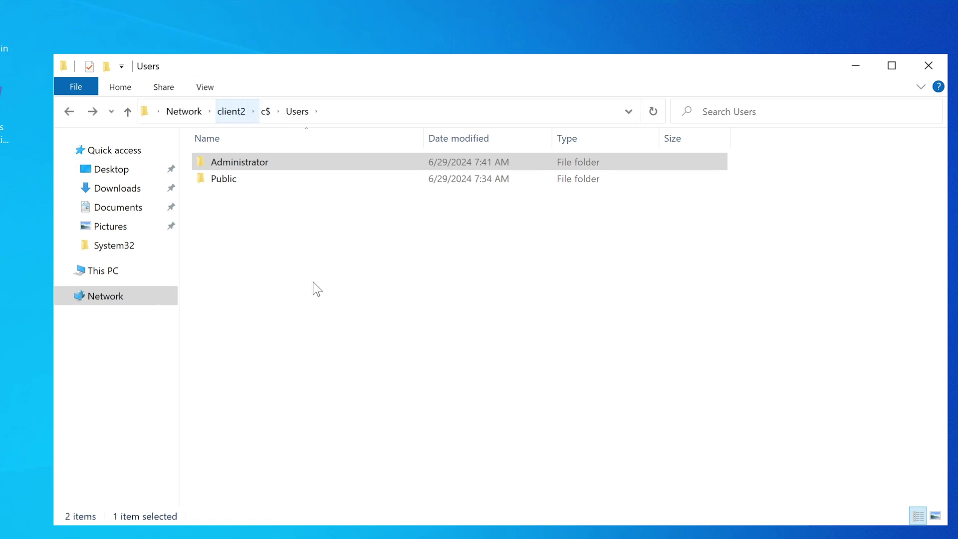
Step: Sign in to CLIENT2 as the CORP domain user testuser1 with its password
{"action": "left_click", "coordinate": [317, 278]}
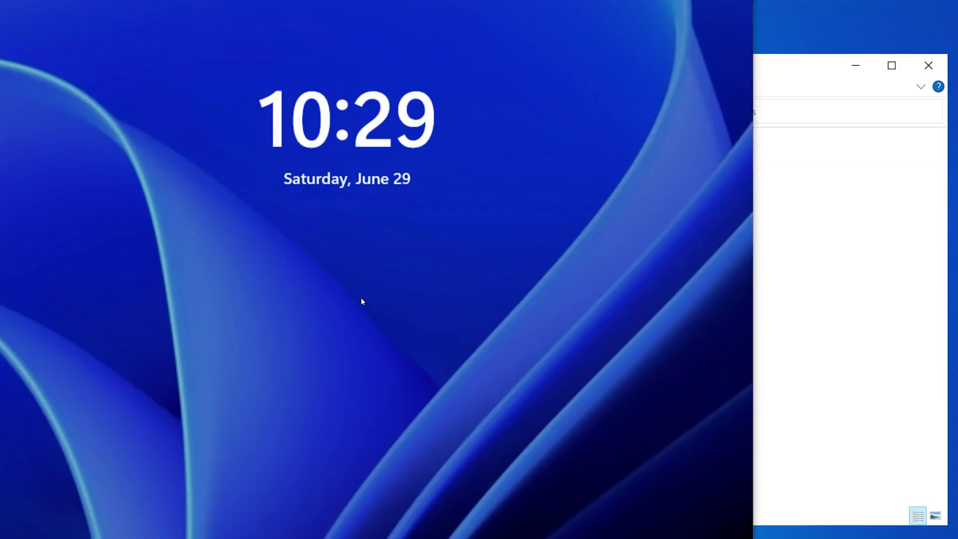
{"action": "left_click", "coordinate": [408, 373]}
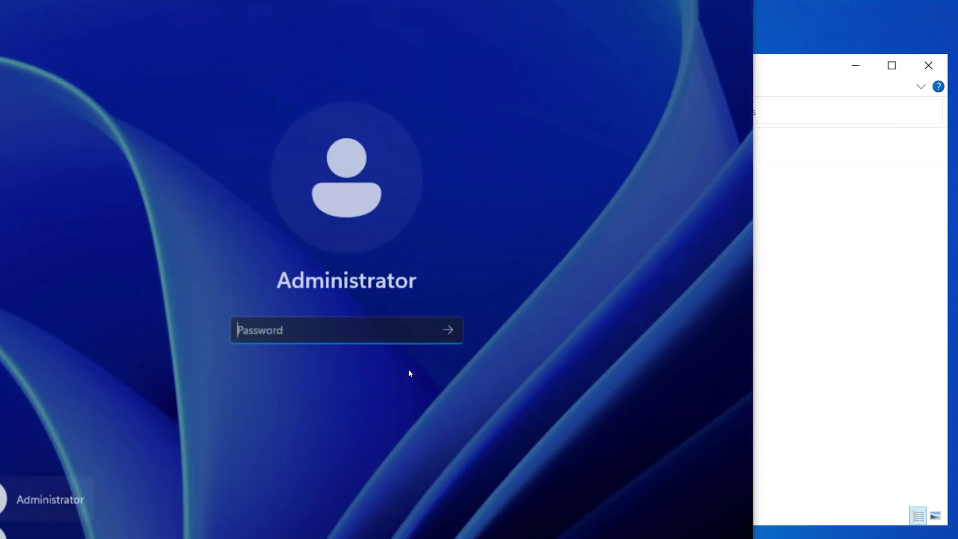
{"action": "left_click", "coordinate": [34, 536]}
{"action": "type", "text": "t"}
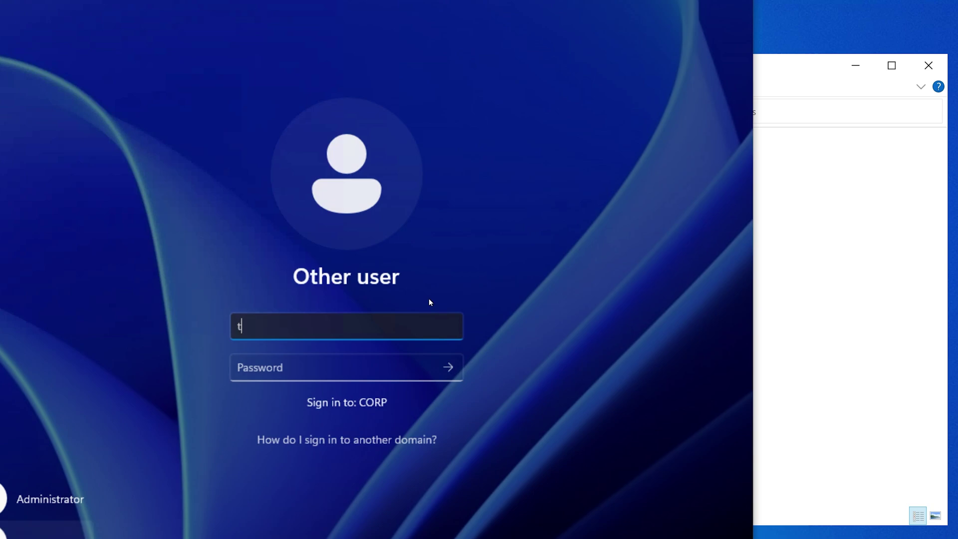
{"action": "type", "text": "estuser1"}
{"action": "key", "text": "Tab"}
{"action": "type", "text": "P"}
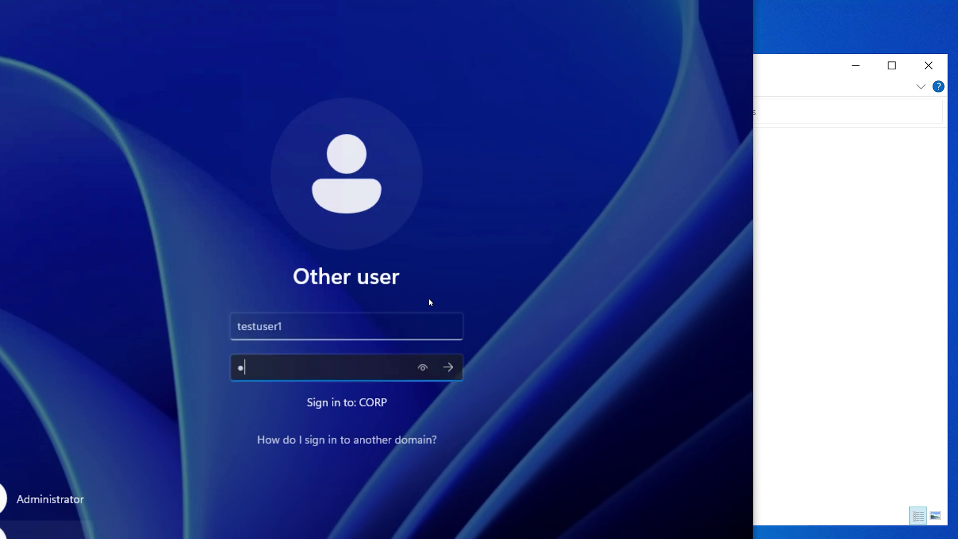
{"action": "type", "text": "@ssw0rd"}
{"action": "key", "text": "Return"}
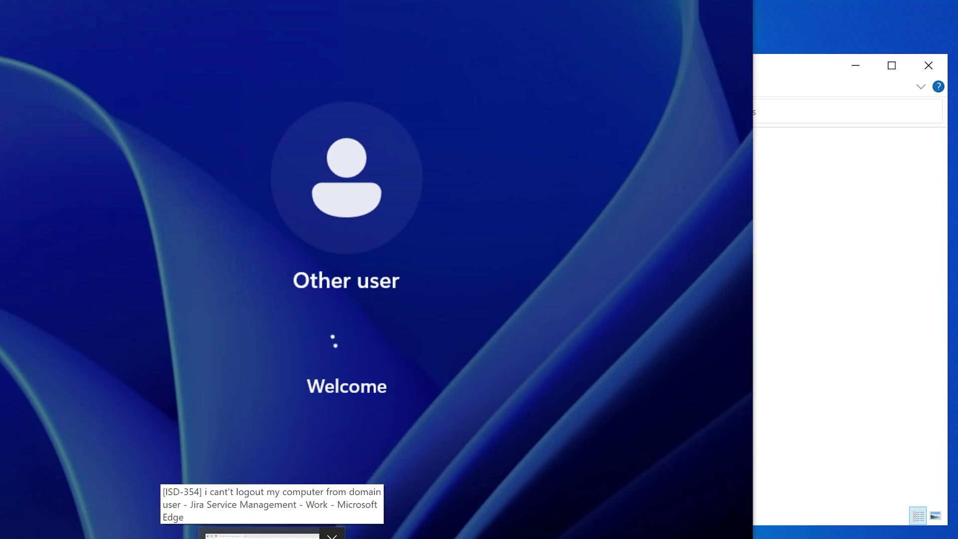
Step: Check that the new testuser1 profile and its Documents folder exist under Users, then close File Explorer
{"action": "left_click", "coordinate": [272, 534]}
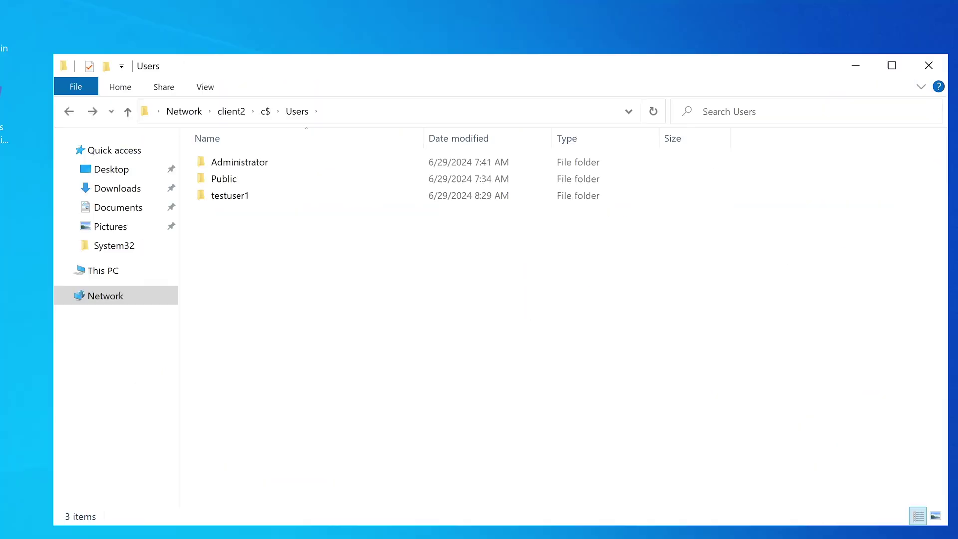
{"action": "left_click", "coordinate": [242, 195]}
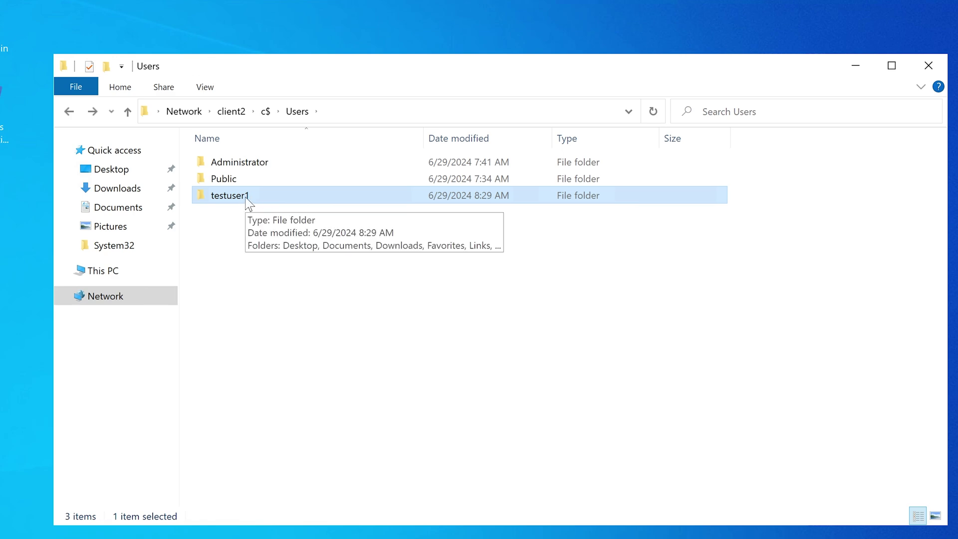
{"action": "double_click", "coordinate": [246, 198]}
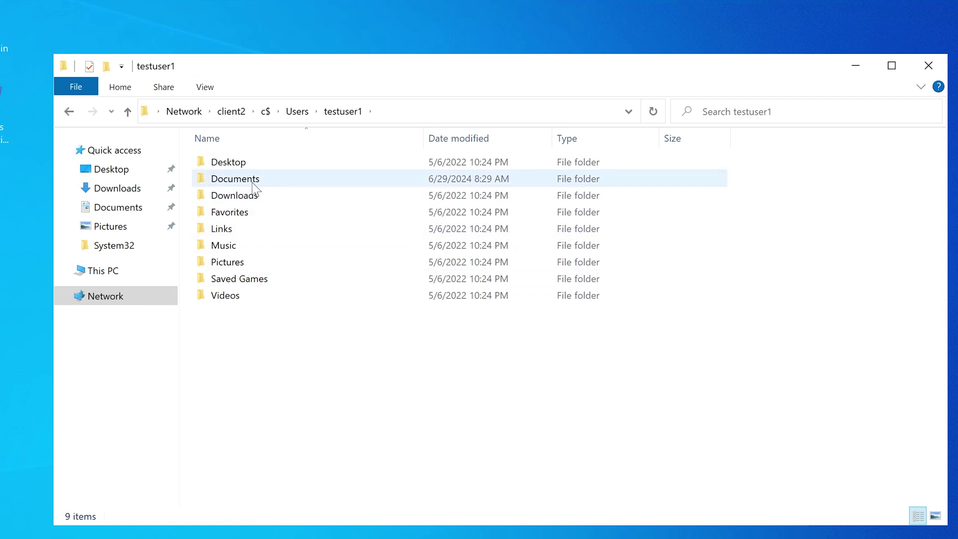
{"action": "double_click", "coordinate": [252, 182]}
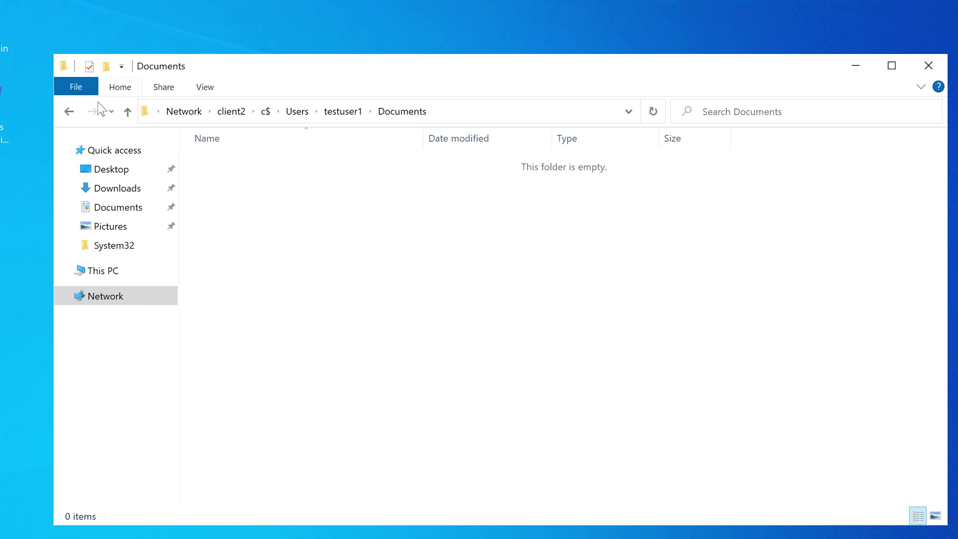
{"action": "left_click", "coordinate": [68, 111]}
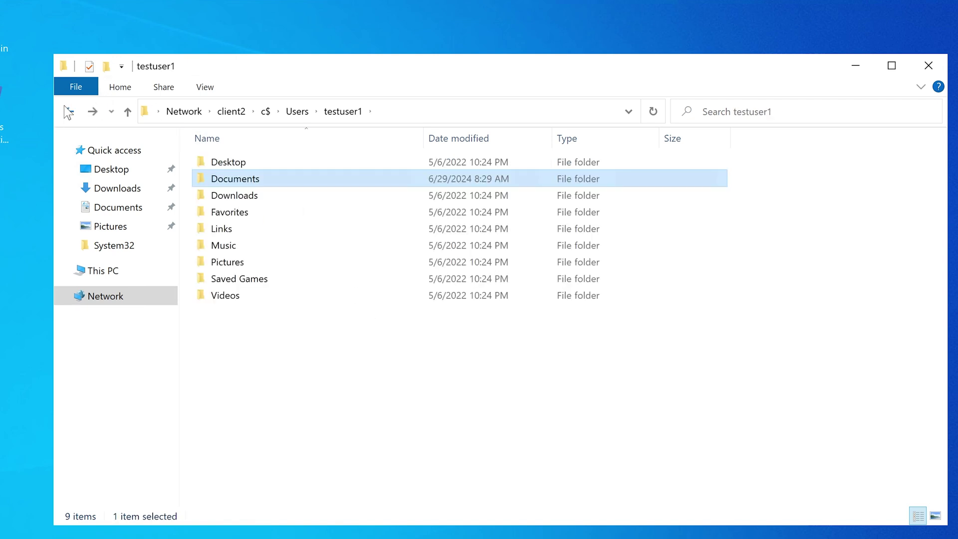
{"action": "left_click", "coordinate": [64, 107]}
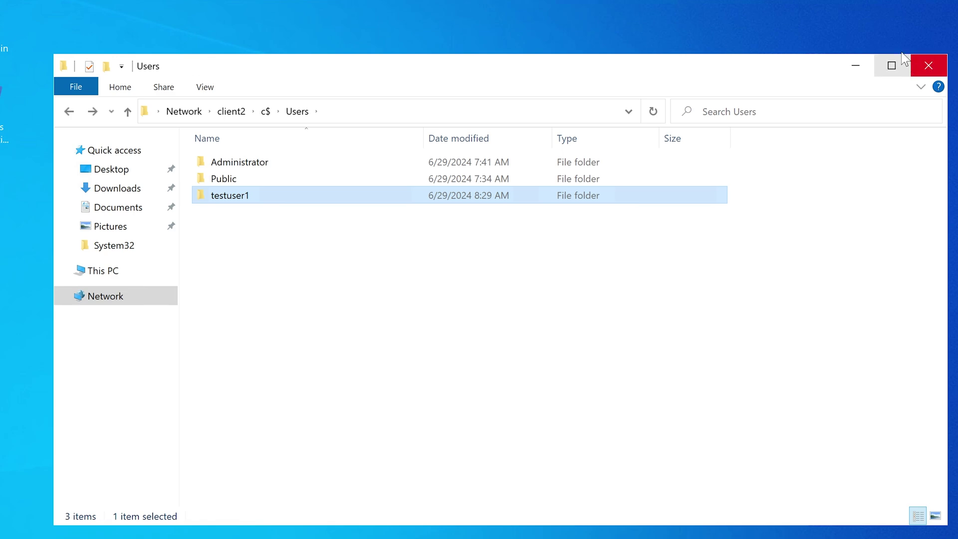
{"action": "left_click", "coordinate": [929, 65]}
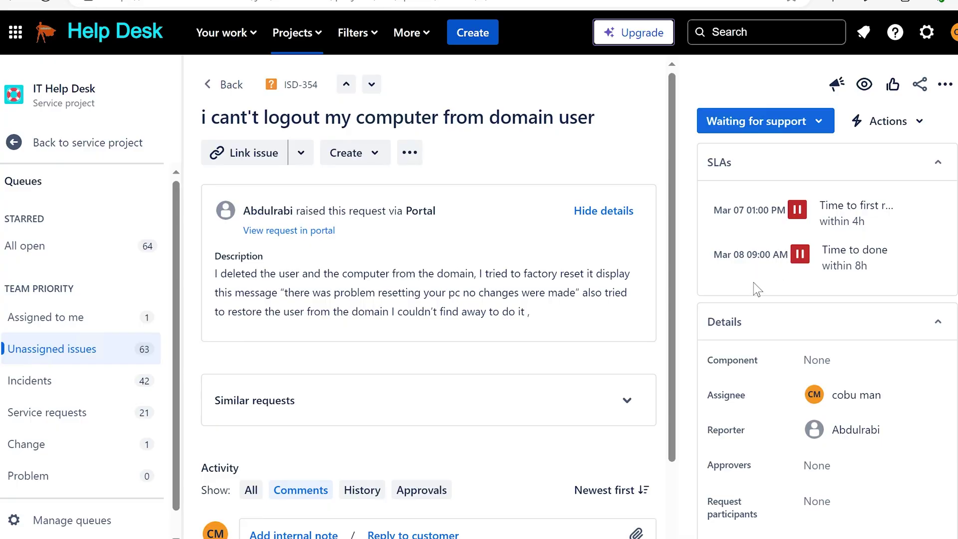
Step: Transition ISD-354 from Waiting for support to Completed
{"action": "left_click", "coordinate": [750, 126]}
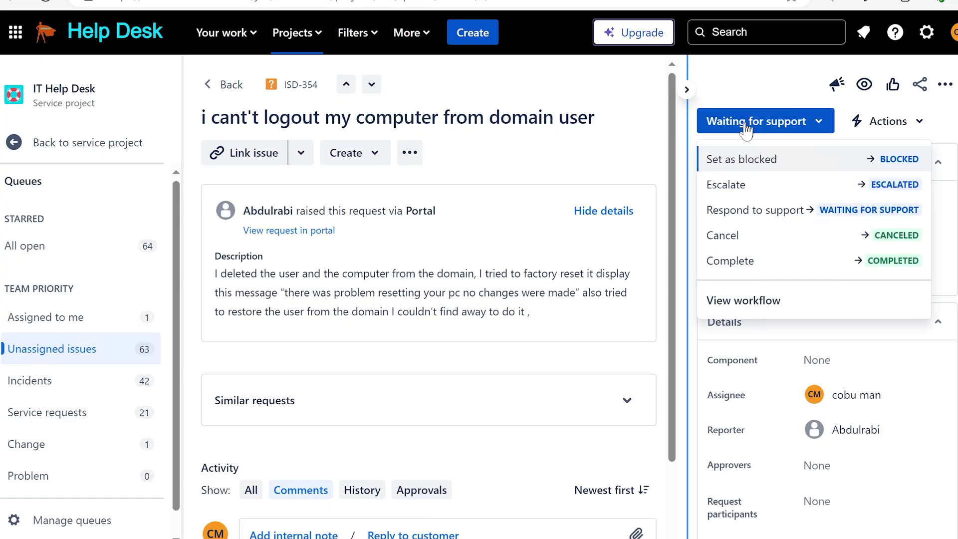
{"action": "left_click", "coordinate": [758, 268]}
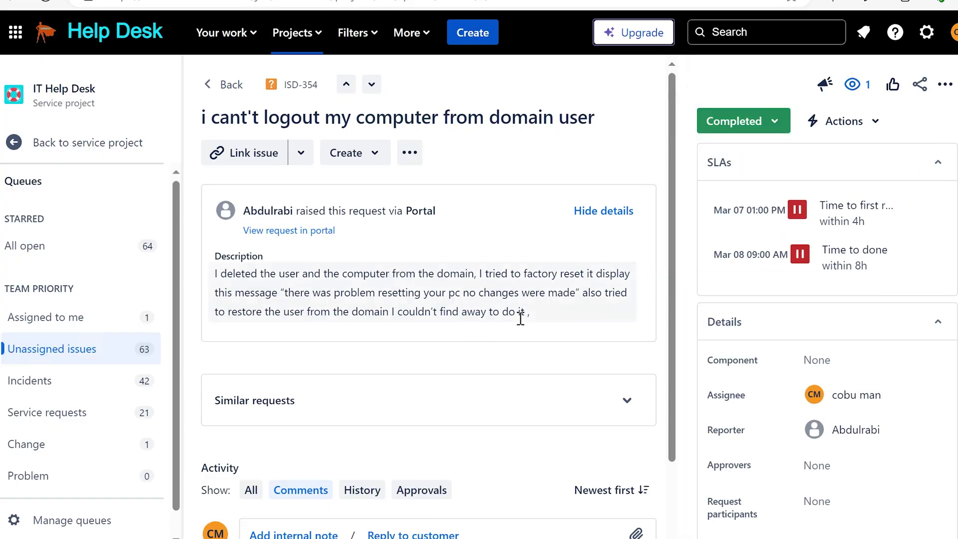